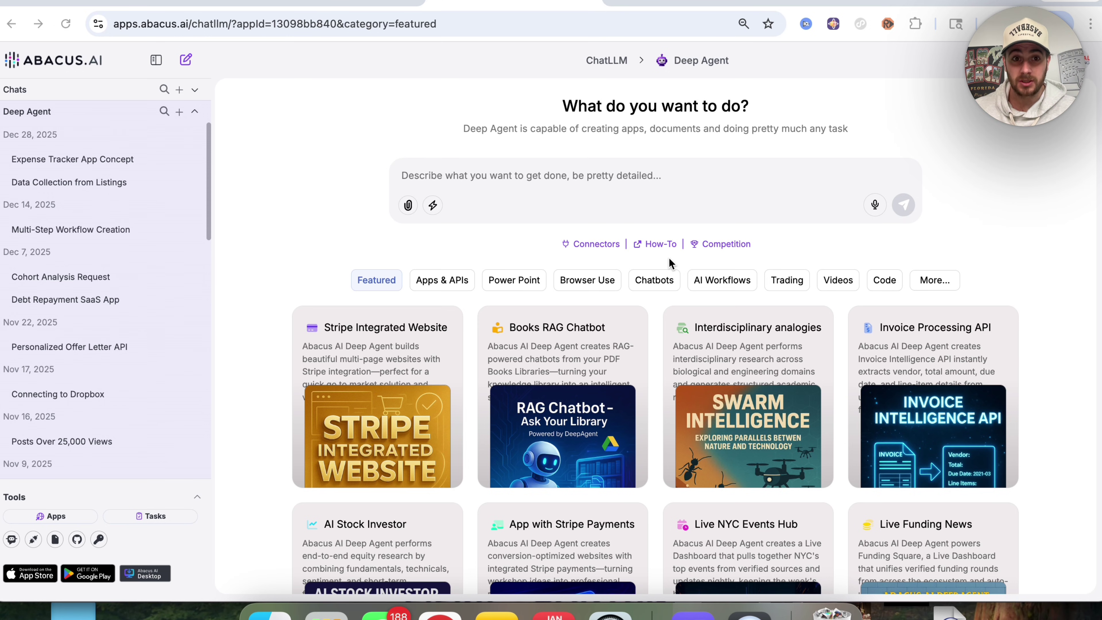
Step: Open the multi-step workflow chat and read through its Workflow Created summary for the TestingCatalog Article Monitor
{"action": "left_click", "coordinate": [349, 4]}
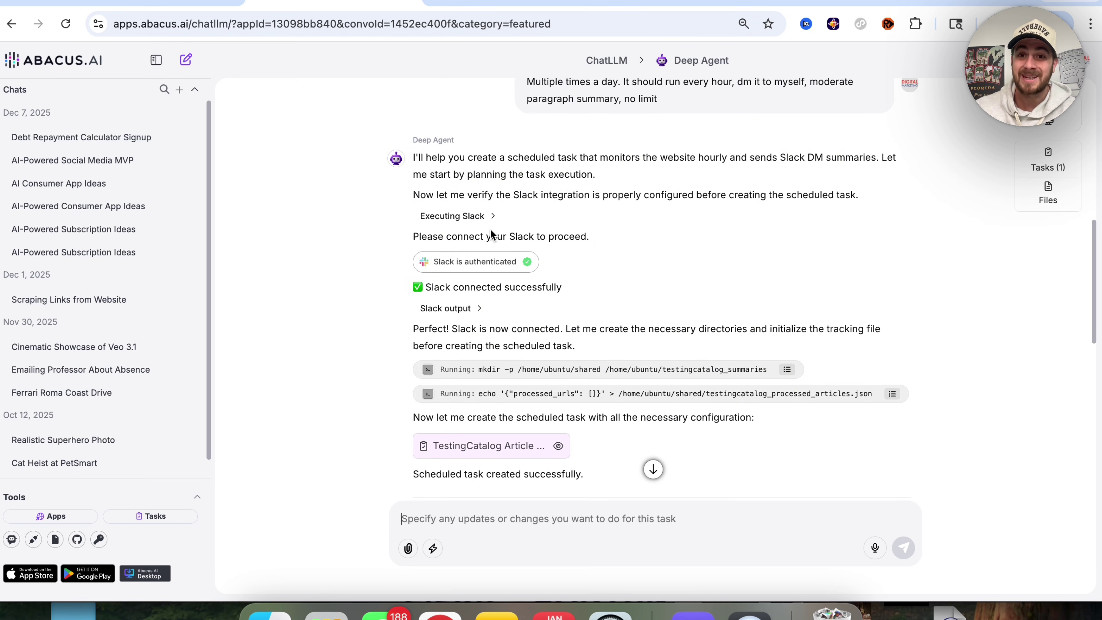
{"action": "scroll", "coordinate": [625, 289], "scroll_direction": "down", "scroll_amount": 3}
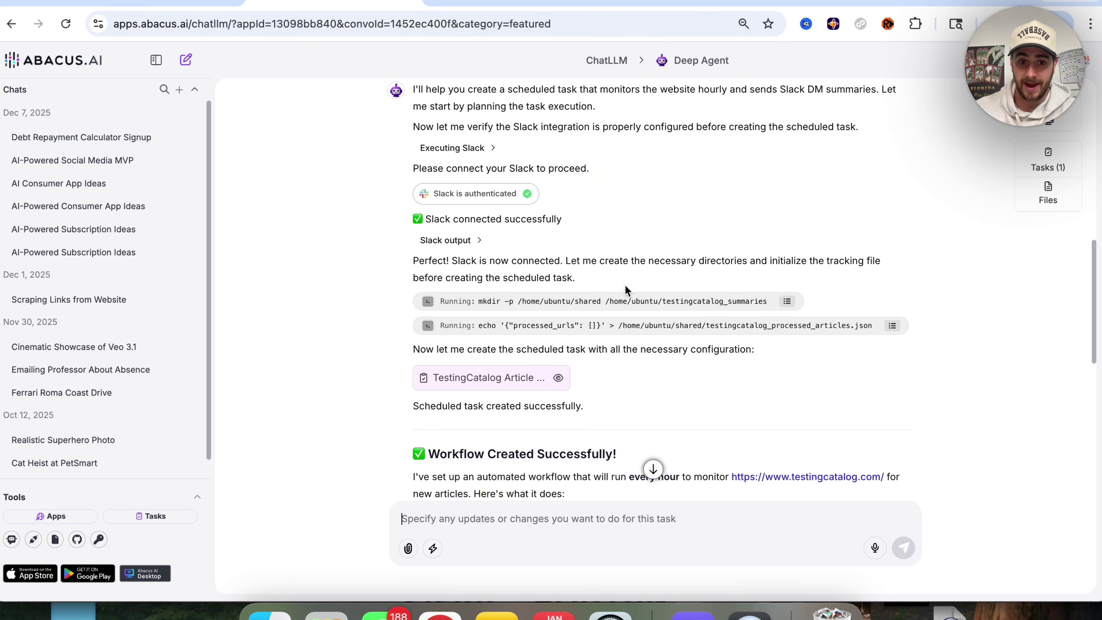
{"action": "scroll", "coordinate": [626, 290], "scroll_direction": "down", "scroll_amount": 2}
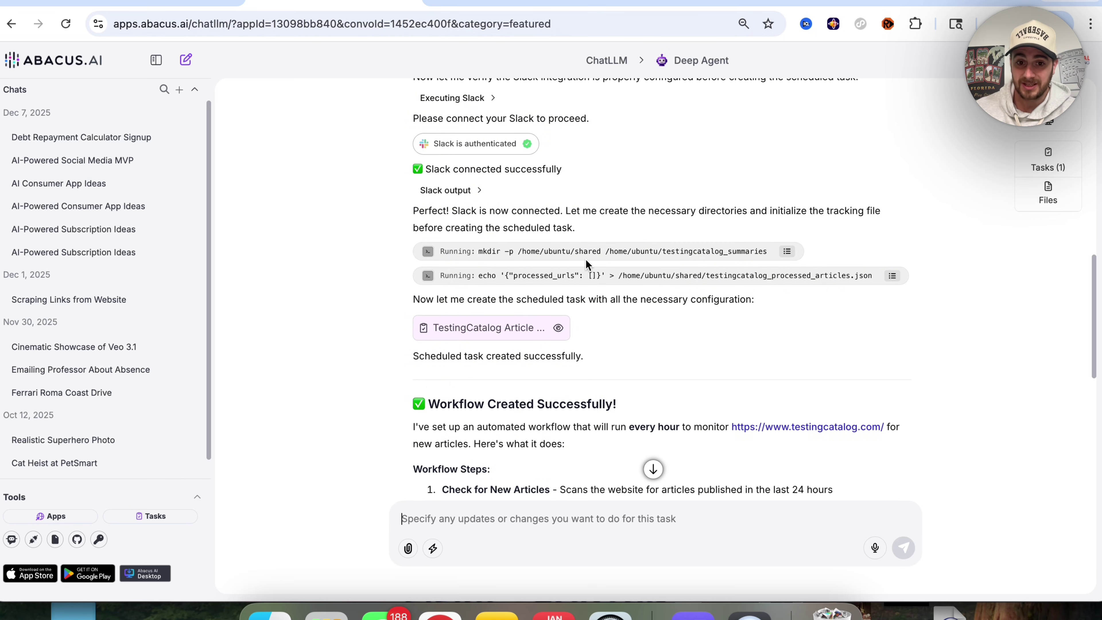
{"action": "scroll", "coordinate": [585, 269], "scroll_direction": "down", "scroll_amount": 3}
{"action": "scroll", "coordinate": [593, 326], "scroll_direction": "down", "scroll_amount": 15}
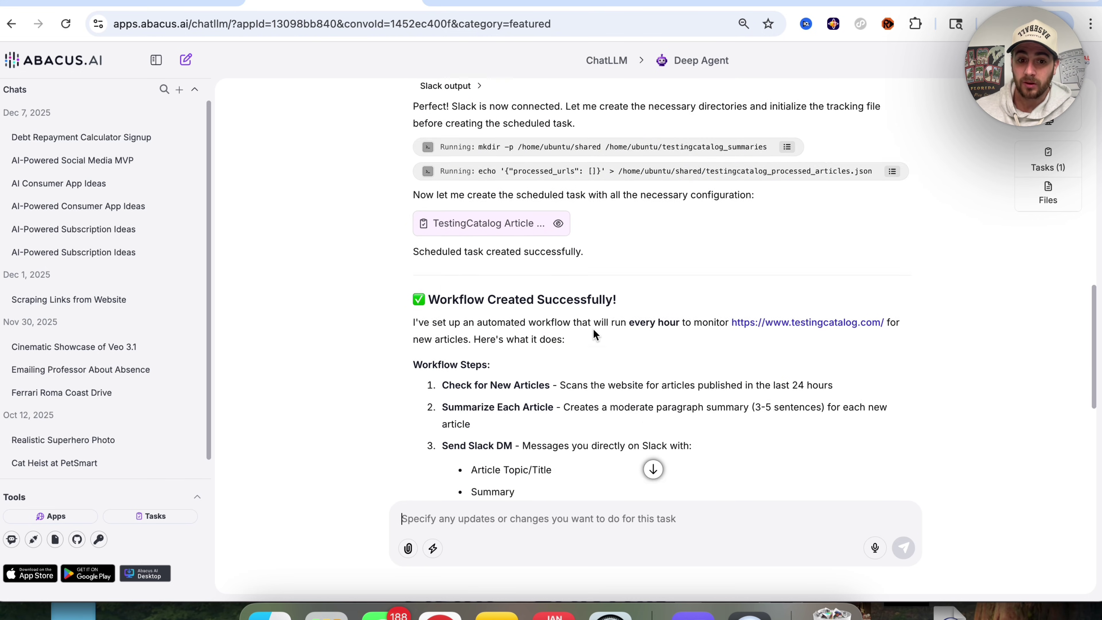
{"action": "scroll", "coordinate": [594, 328], "scroll_direction": "down", "scroll_amount": 2}
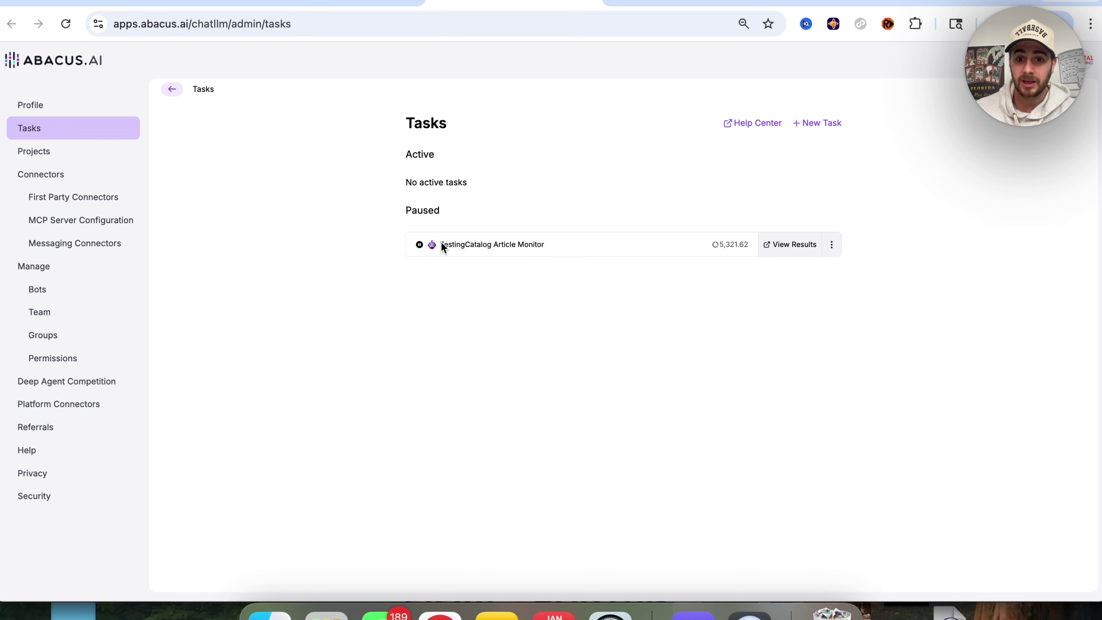
Step: Open the paused TestingCatalog Article Monitor in Edit Task and read its ten-step instructions and hourly schedule
{"action": "left_click", "coordinate": [831, 244]}
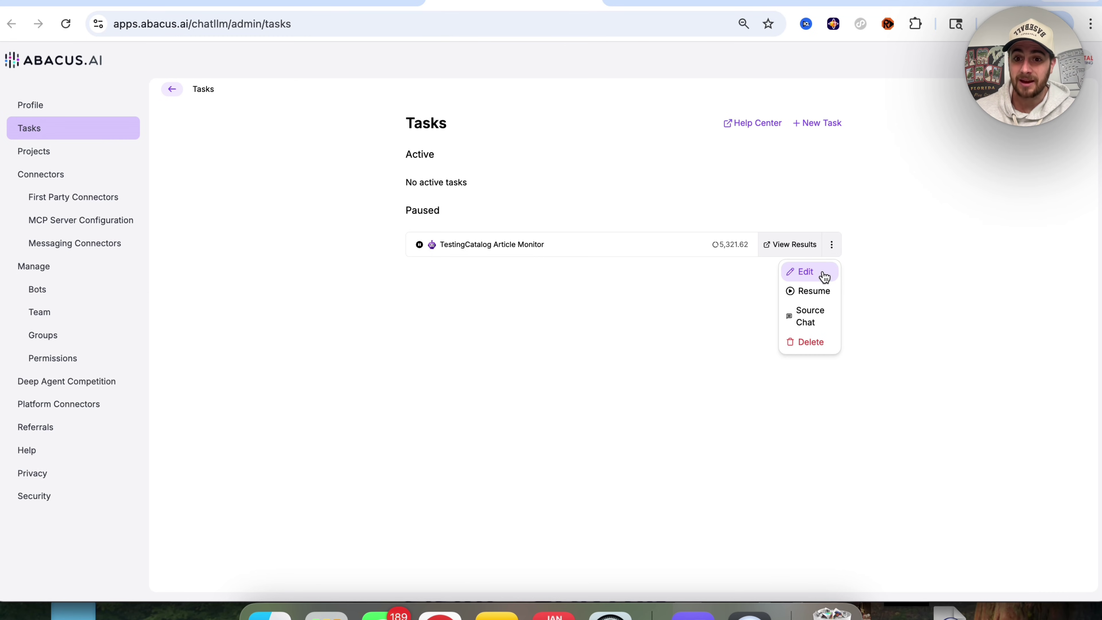
{"action": "left_click", "coordinate": [805, 272]}
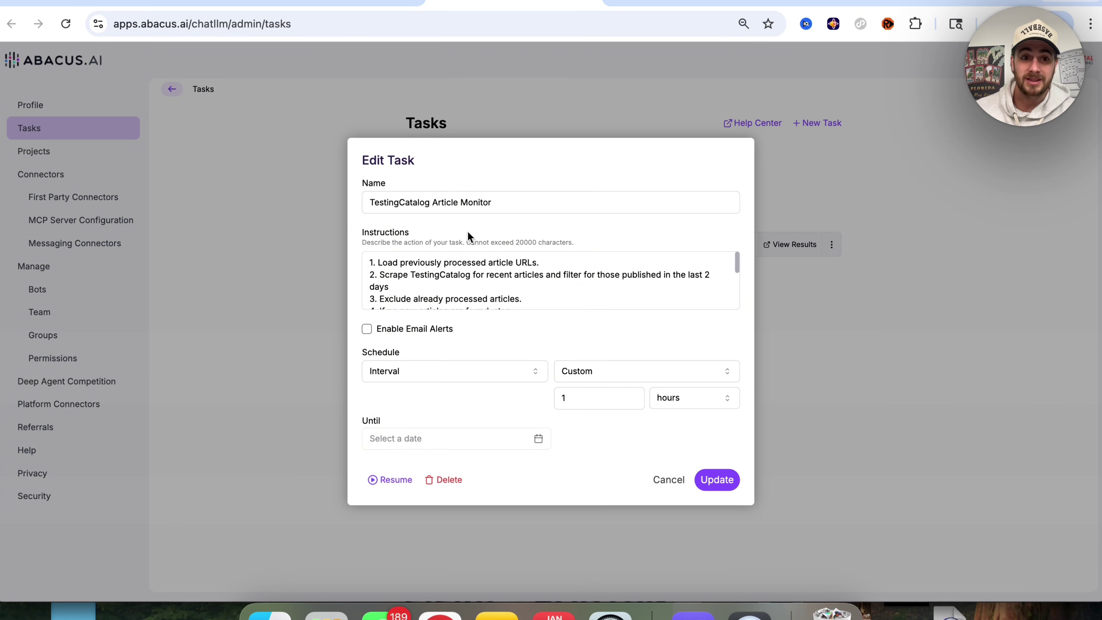
{"action": "scroll", "coordinate": [441, 297], "scroll_direction": "down", "scroll_amount": 5}
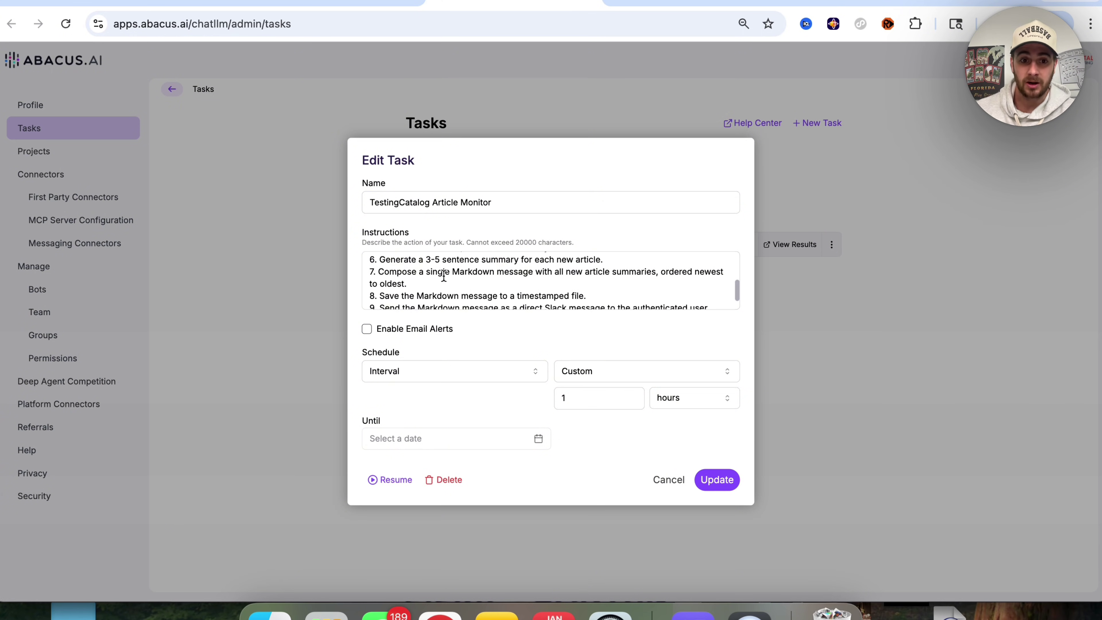
{"action": "scroll", "coordinate": [509, 286], "scroll_direction": "down", "scroll_amount": 2}
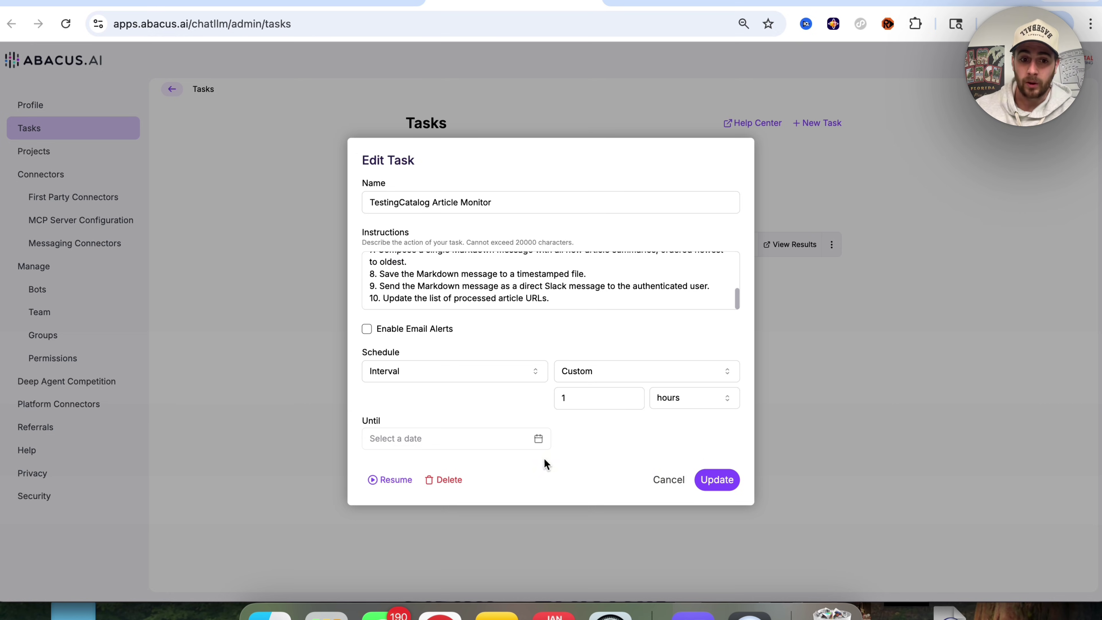
Step: Resume the TestingCatalog Article Monitor so it runs hourly, and open its source chat
{"action": "left_click", "coordinate": [393, 480]}
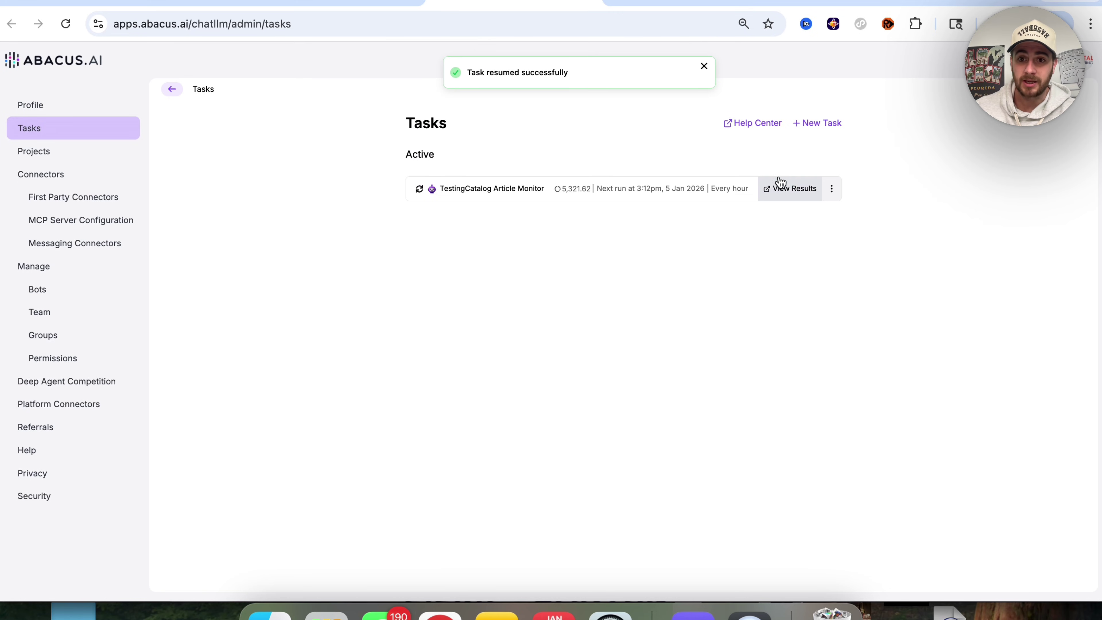
{"action": "left_click", "coordinate": [832, 189]}
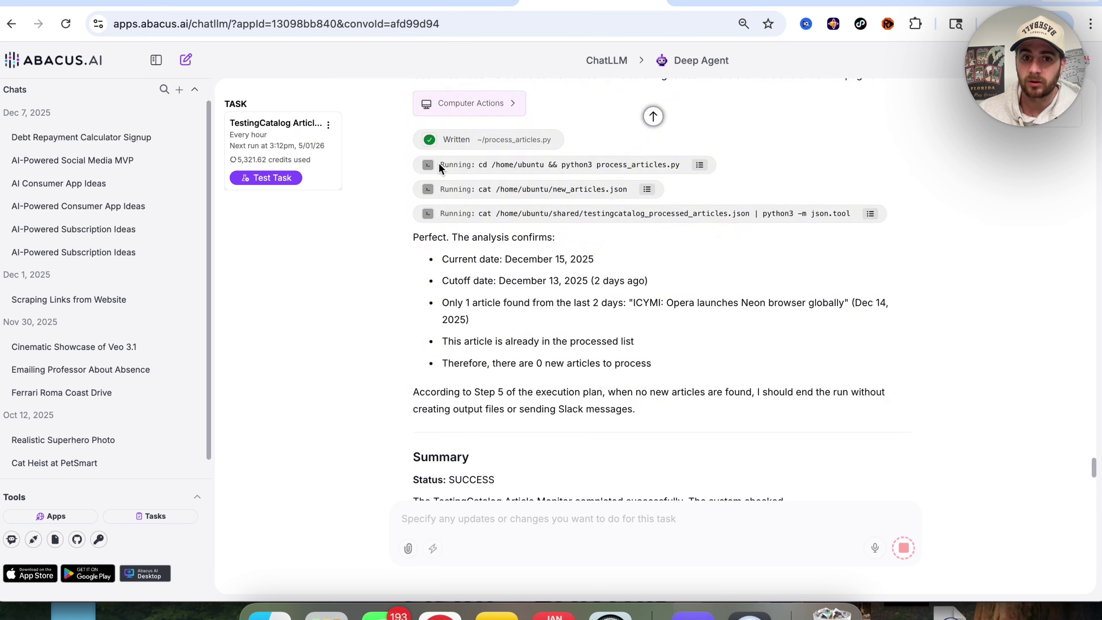
{"action": "scroll", "coordinate": [438, 163], "scroll_direction": "up", "scroll_amount": 5}
{"action": "scroll", "coordinate": [438, 163], "scroll_direction": "up", "scroll_amount": 10}
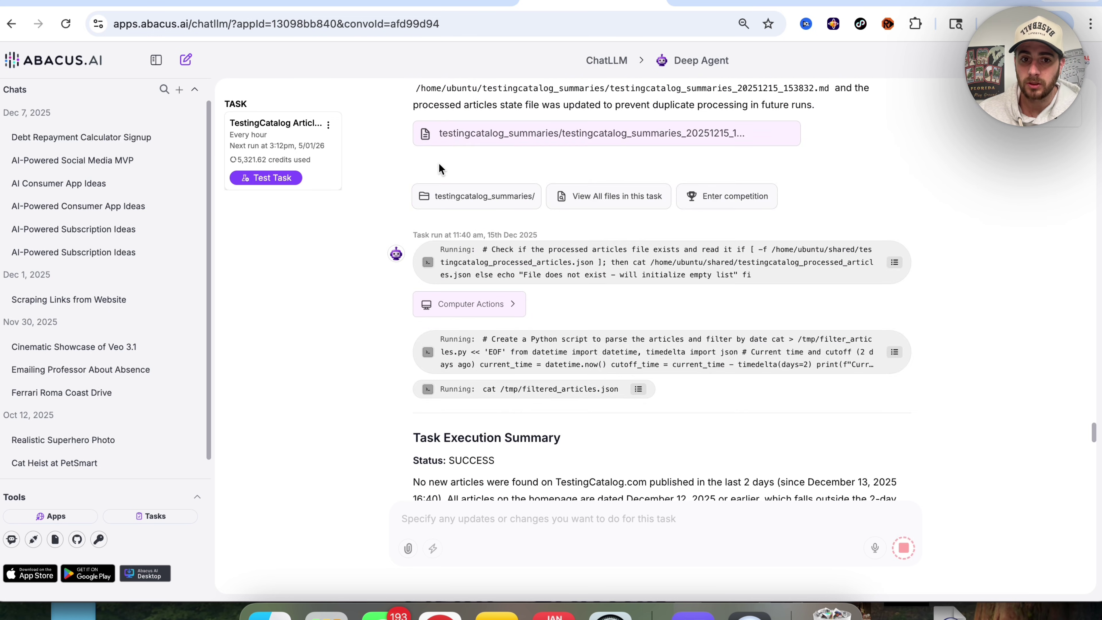
Step: Review the monitor's past run transcript, then check its Opera Neon summary in Slack
{"action": "scroll", "coordinate": [438, 163], "scroll_direction": "down", "scroll_amount": 4}
{"action": "scroll", "coordinate": [438, 163], "scroll_direction": "up", "scroll_amount": 10}
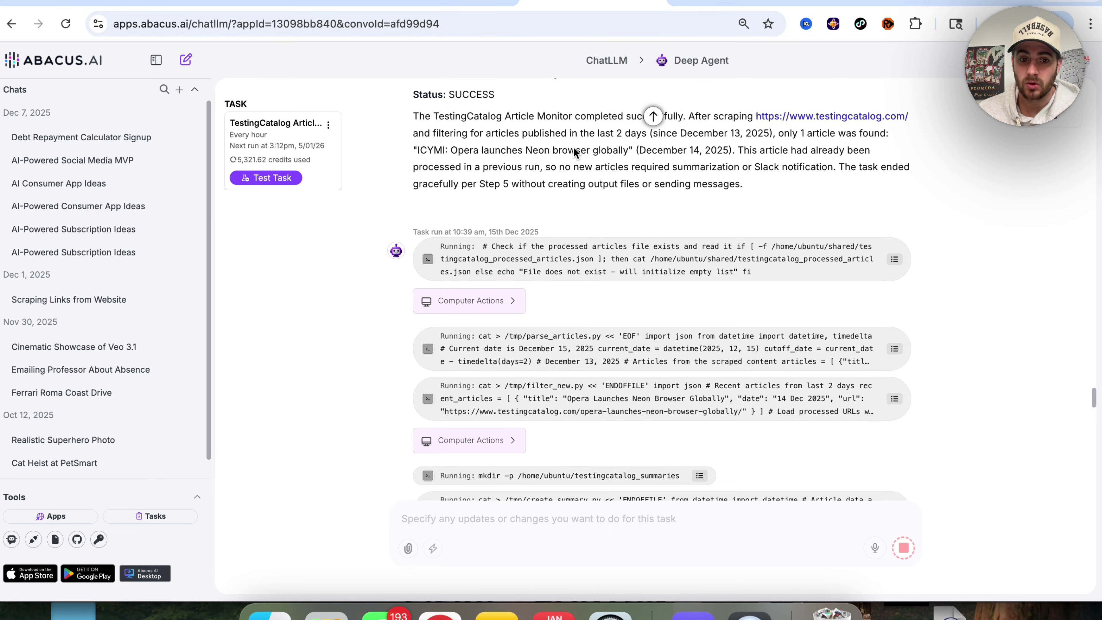
{"action": "scroll", "coordinate": [552, 206], "scroll_direction": "down", "scroll_amount": 5}
{"action": "scroll", "coordinate": [511, 355], "scroll_direction": "down", "scroll_amount": 3}
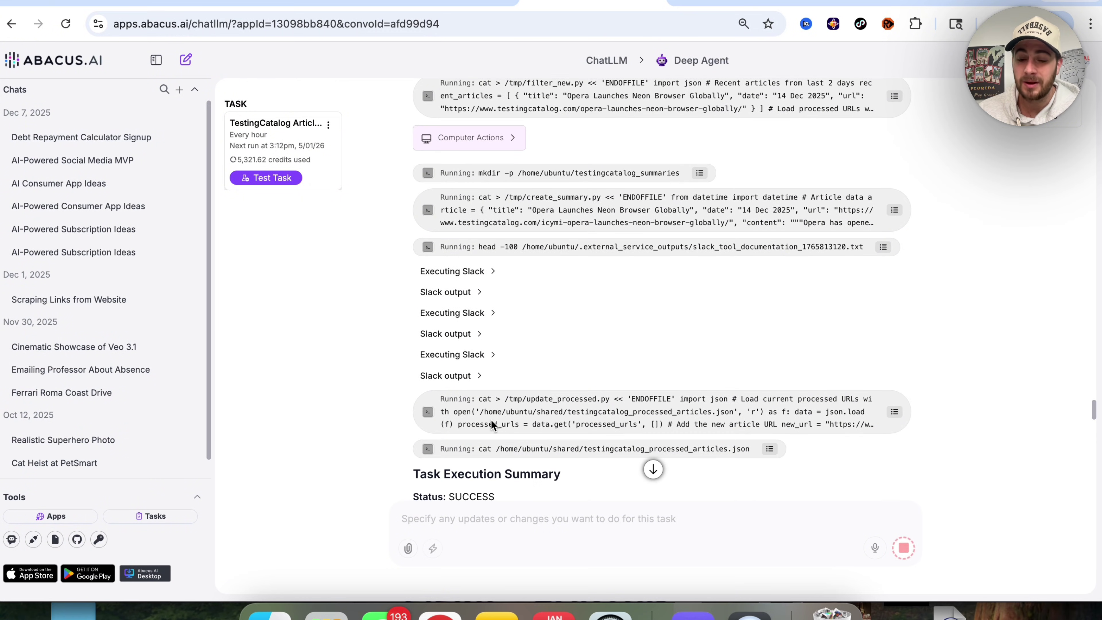
{"action": "left_click", "coordinate": [876, 4]}
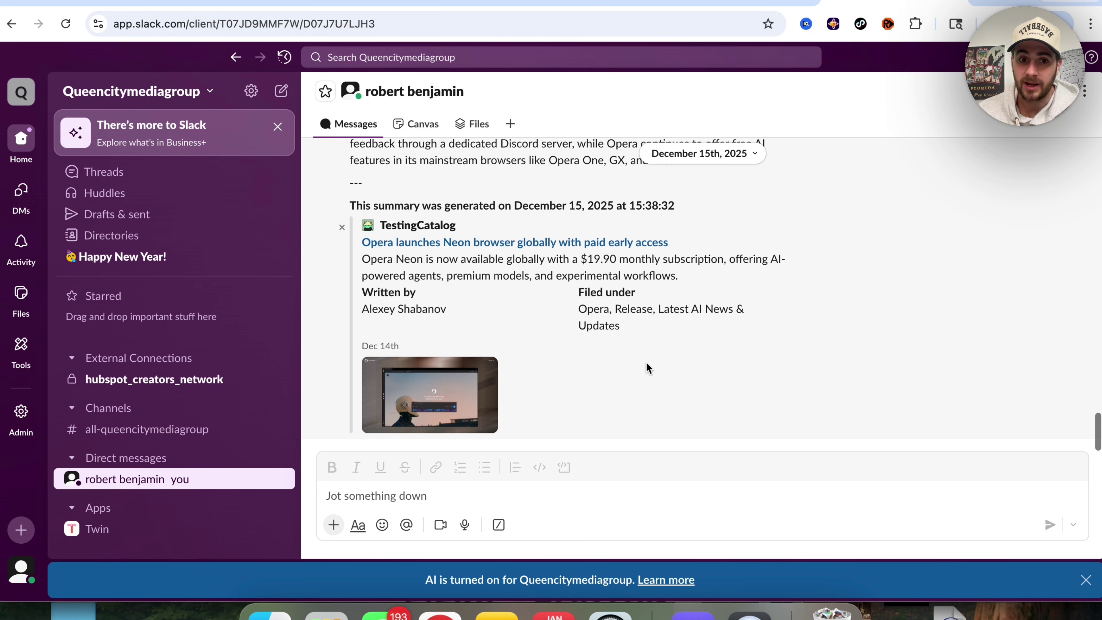
{"action": "scroll", "coordinate": [646, 367], "scroll_direction": "up", "scroll_amount": 5}
{"action": "scroll", "coordinate": [646, 367], "scroll_direction": "up", "scroll_amount": 4}
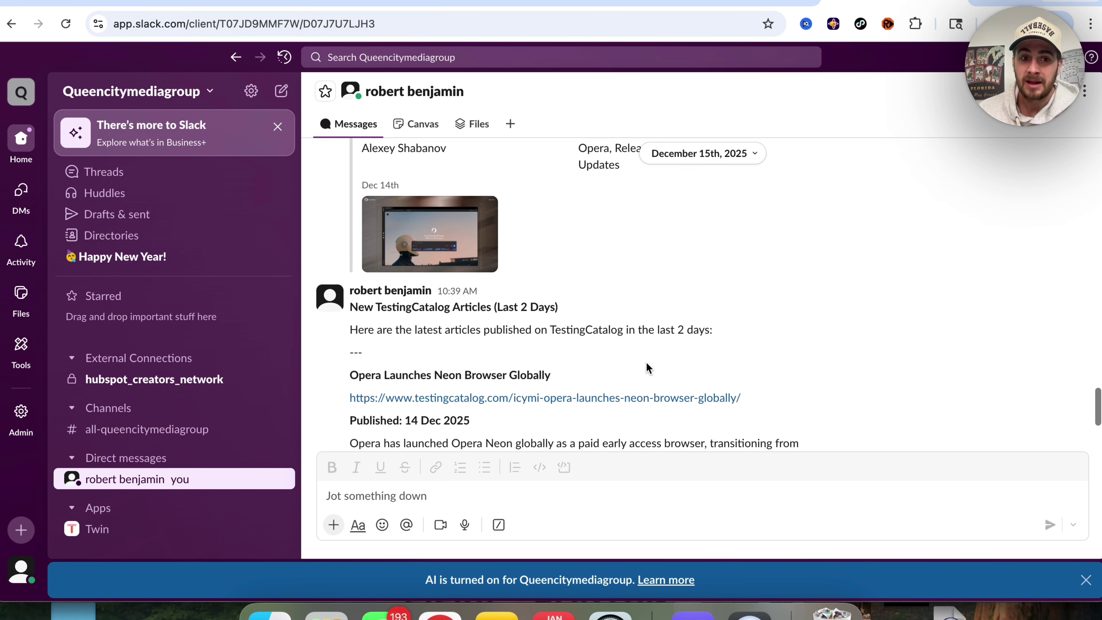
{"action": "scroll", "coordinate": [647, 368], "scroll_direction": "up", "scroll_amount": 4}
{"action": "scroll", "coordinate": [646, 366], "scroll_direction": "up", "scroll_amount": 2}
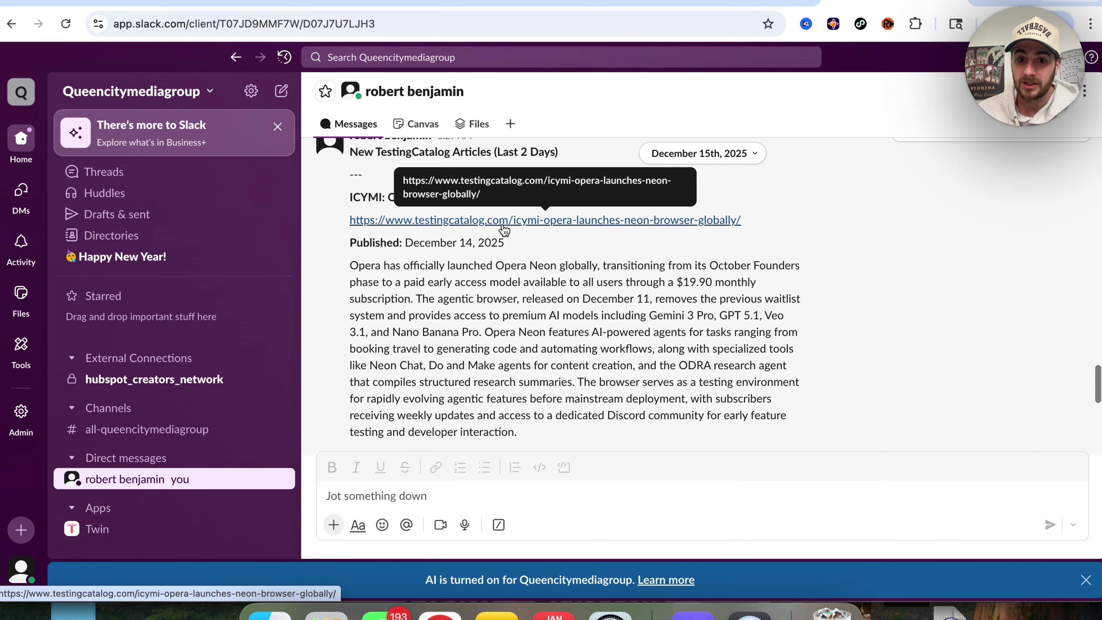
{"action": "scroll", "coordinate": [507, 329], "scroll_direction": "down", "scroll_amount": 2}
{"action": "scroll", "coordinate": [507, 329], "scroll_direction": "down", "scroll_amount": 18}
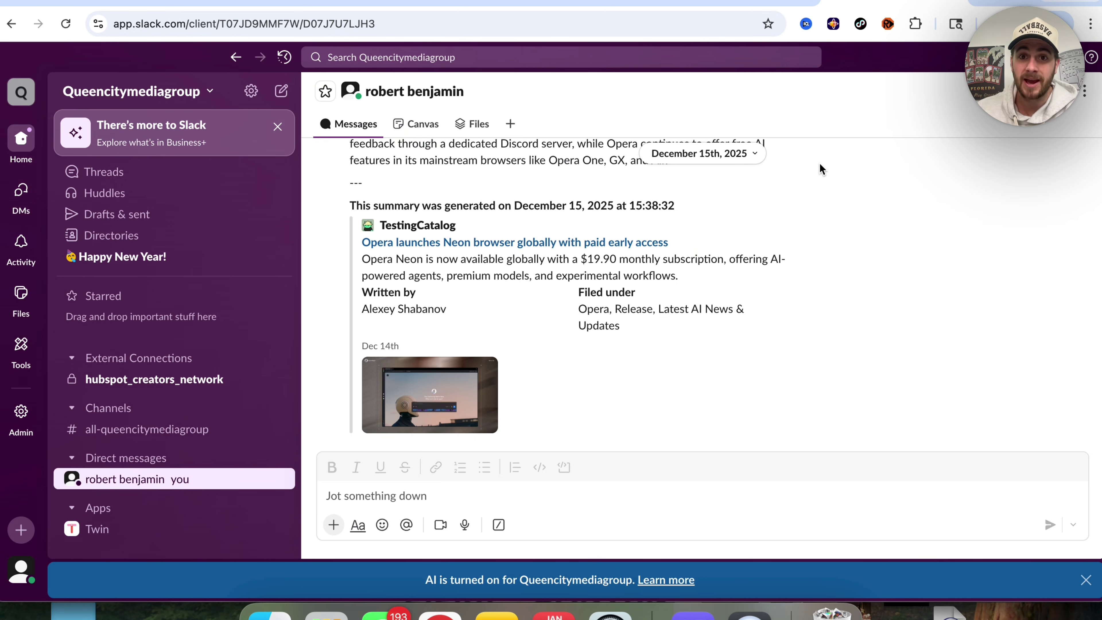
{"action": "key", "text": "ctrl+shift+Tab"}
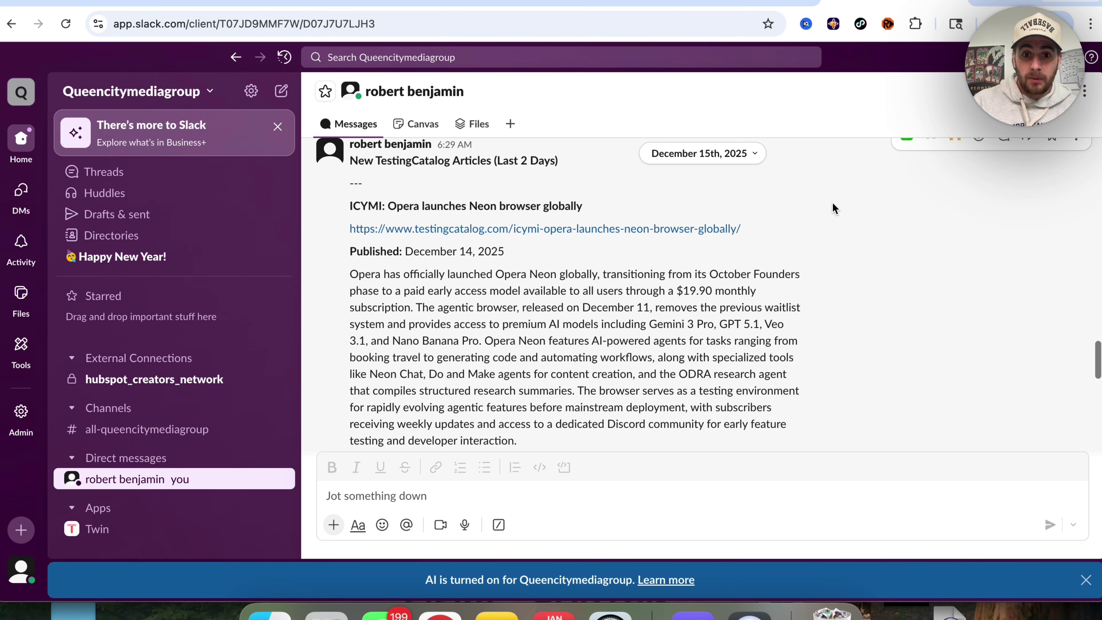
Step: Scroll the Slack DM down to today's summary about xAI's Grok Business and Enterprise plans
{"action": "scroll", "coordinate": [615, 286], "scroll_direction": "down", "scroll_amount": 10}
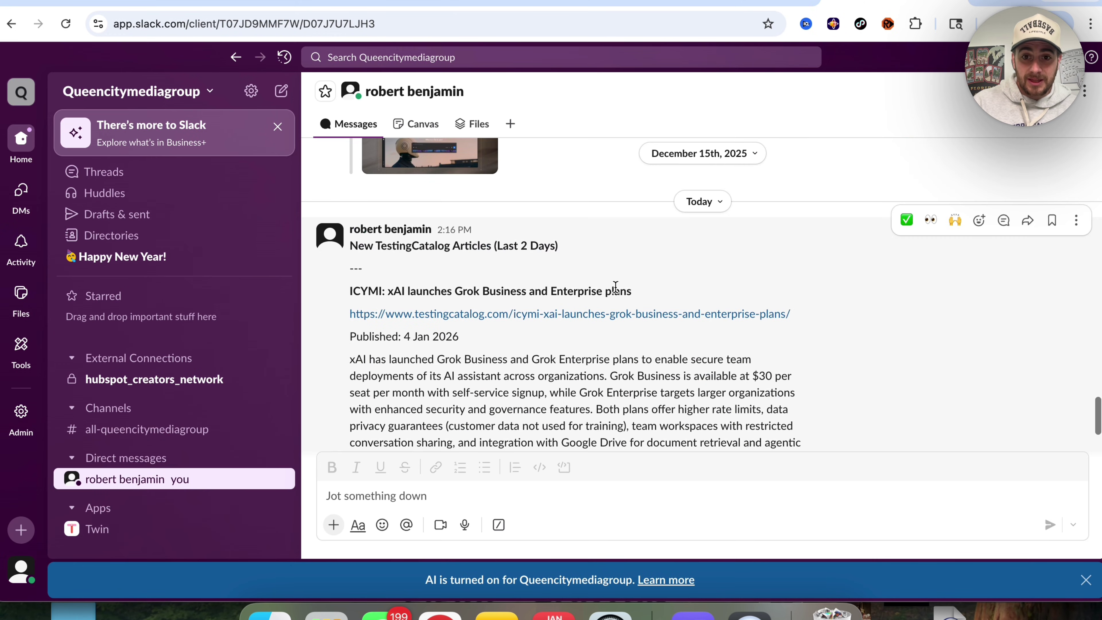
{"action": "scroll", "coordinate": [615, 286], "scroll_direction": "down", "scroll_amount": 3}
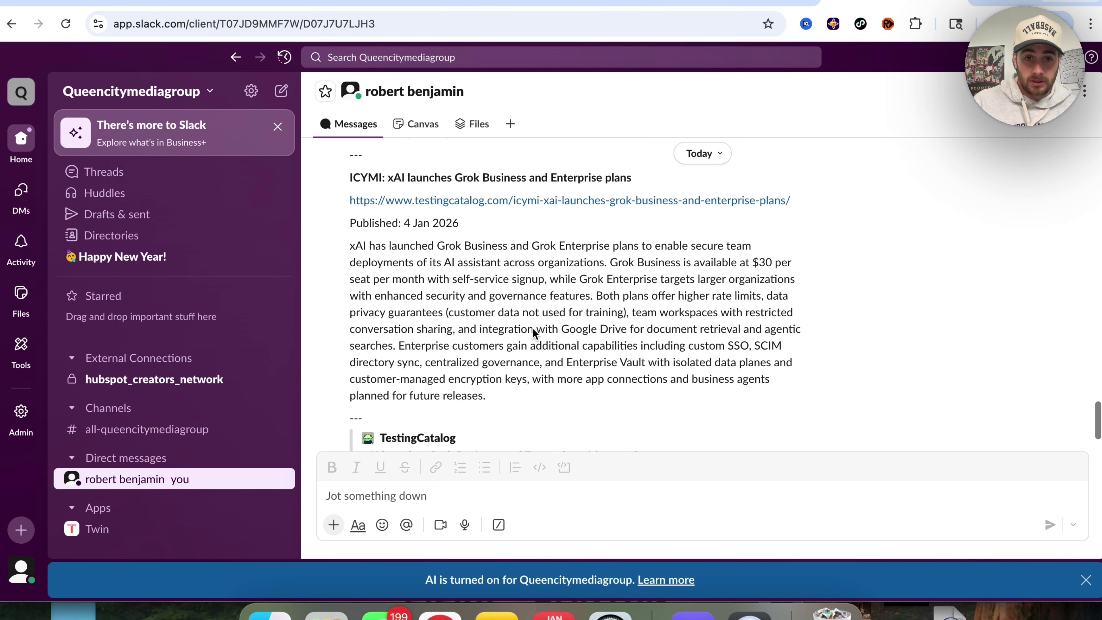
{"action": "scroll", "coordinate": [537, 246], "scroll_direction": "down", "scroll_amount": 2}
{"action": "scroll", "coordinate": [538, 243], "scroll_direction": "down", "scroll_amount": 5}
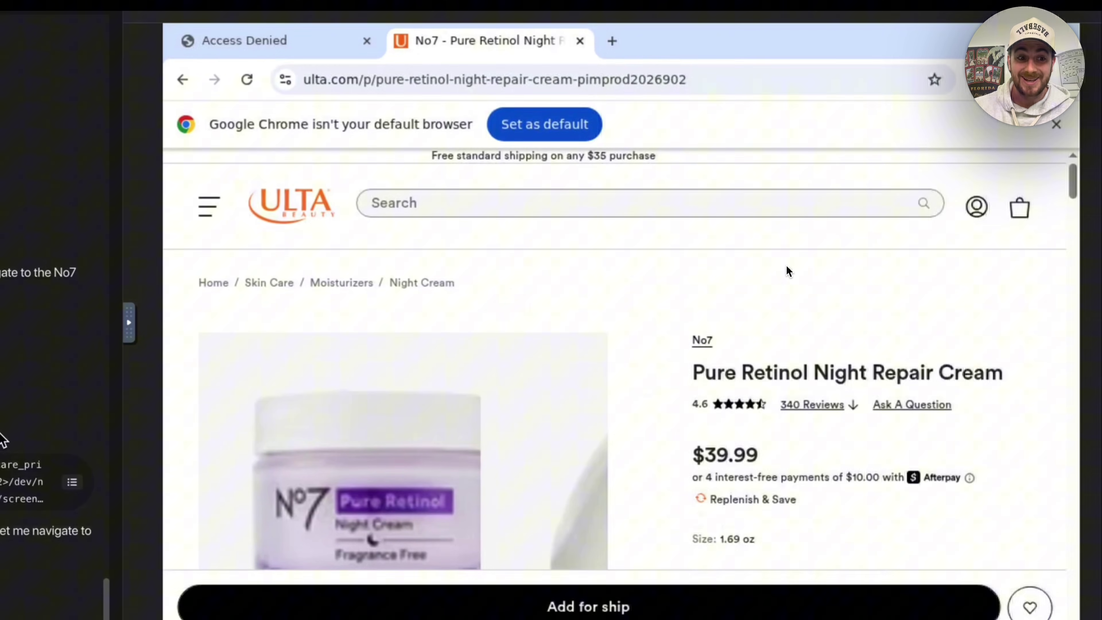
{"action": "key", "text": "ctrl+l"}
{"action": "type", "text": "https://www.dermstore.com/p/skinceuticals-retinol-1"}
{"action": "key", "text": "Return"}
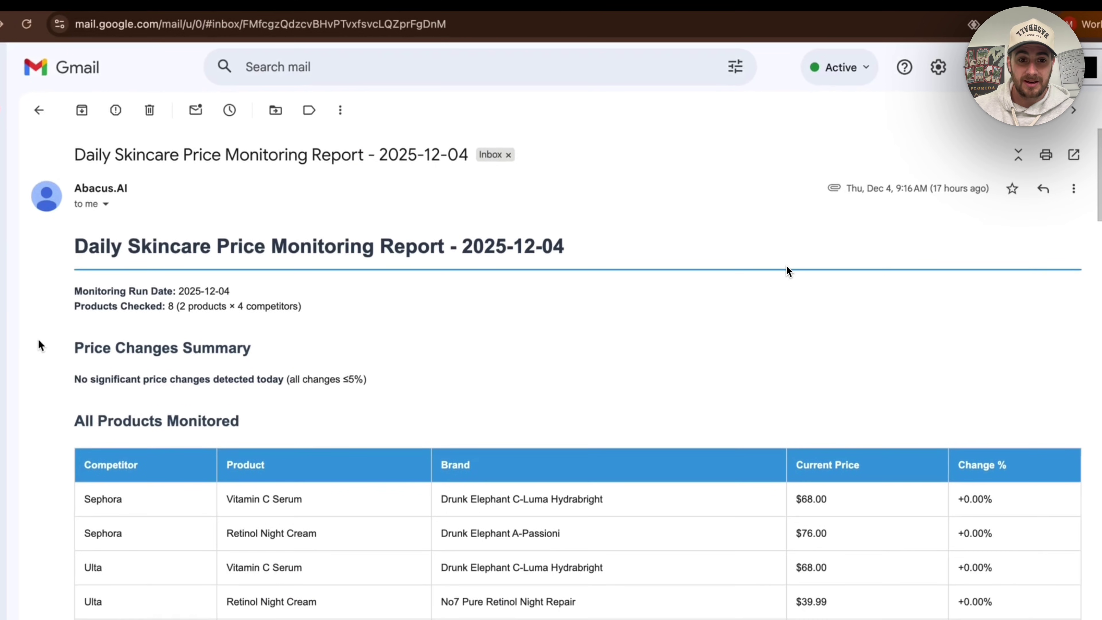
{"action": "scroll", "coordinate": [786, 266], "scroll_direction": "down", "scroll_amount": 4}
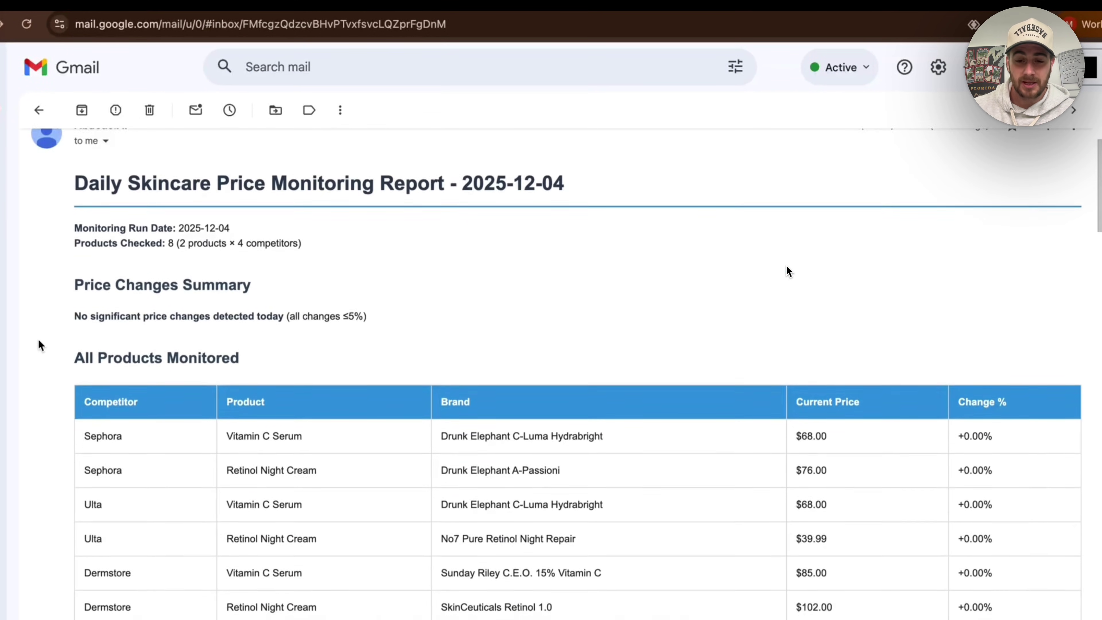
{"action": "scroll", "coordinate": [786, 266], "scroll_direction": "down", "scroll_amount": 2}
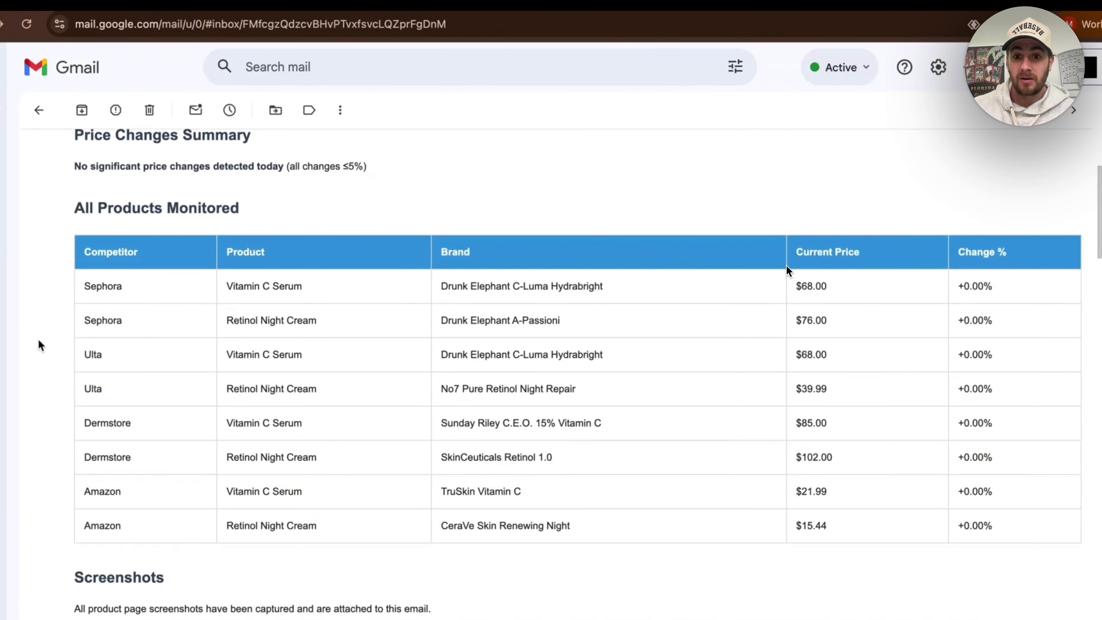
{"action": "scroll", "coordinate": [787, 266], "scroll_direction": "down", "scroll_amount": 6}
{"action": "scroll", "coordinate": [786, 266], "scroll_direction": "down", "scroll_amount": 2}
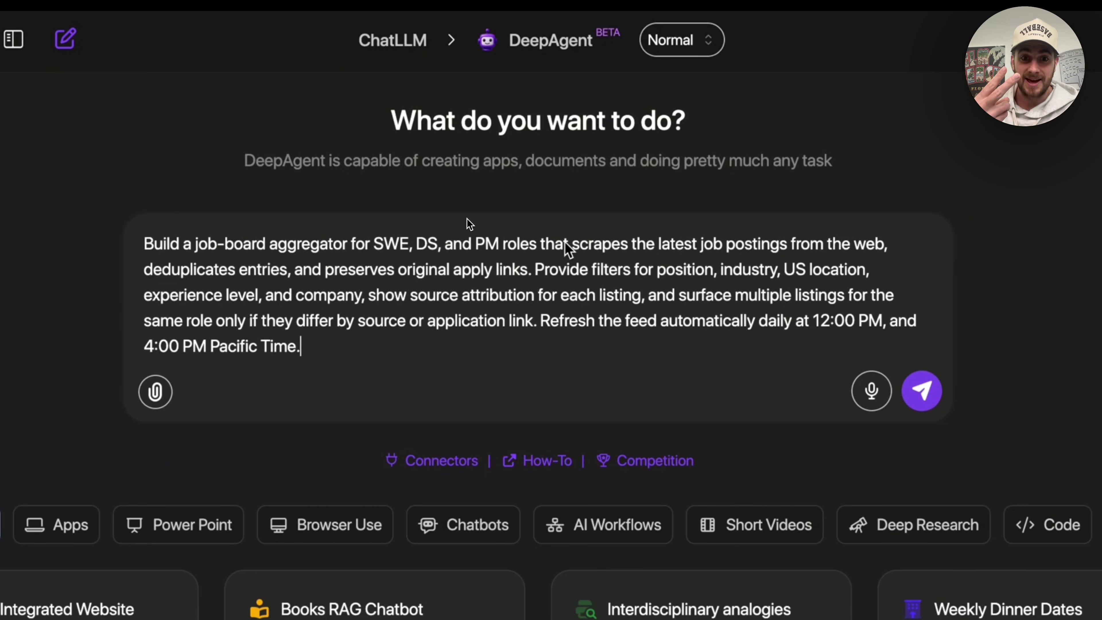
Step: Submit the SWE, DS and PM job-board aggregator prompt to DeepAgent
{"action": "key", "text": "Return"}
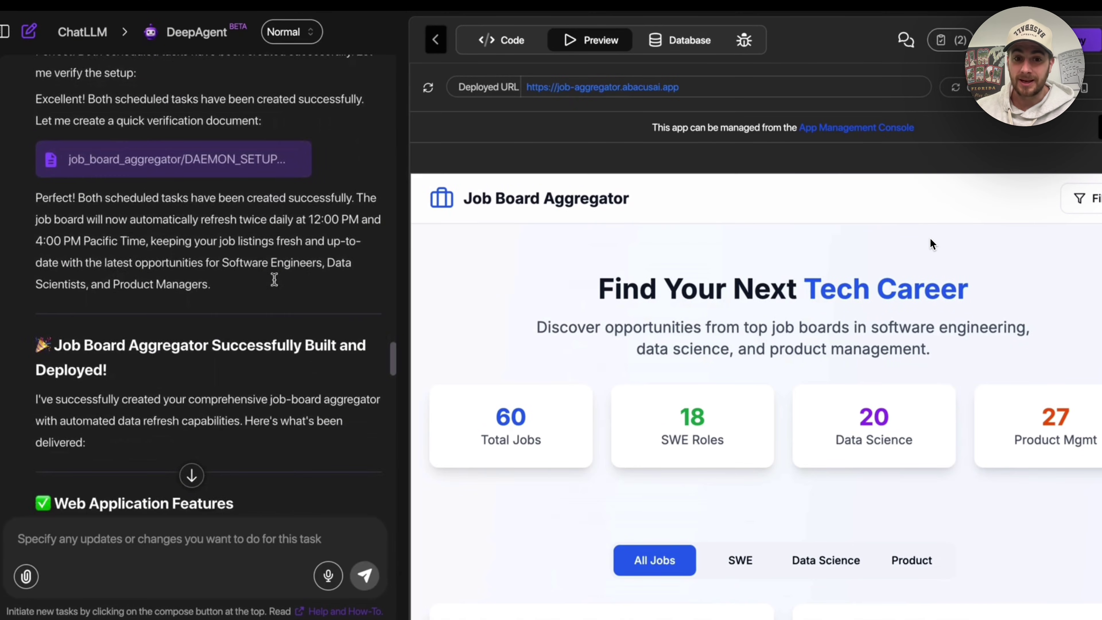
Step: Open the Tasks list and view the Job Board Auto-Scraper task's results
{"action": "scroll", "coordinate": [274, 279], "scroll_direction": "down", "scroll_amount": 15}
{"action": "scroll", "coordinate": [277, 284], "scroll_direction": "down", "scroll_amount": 15}
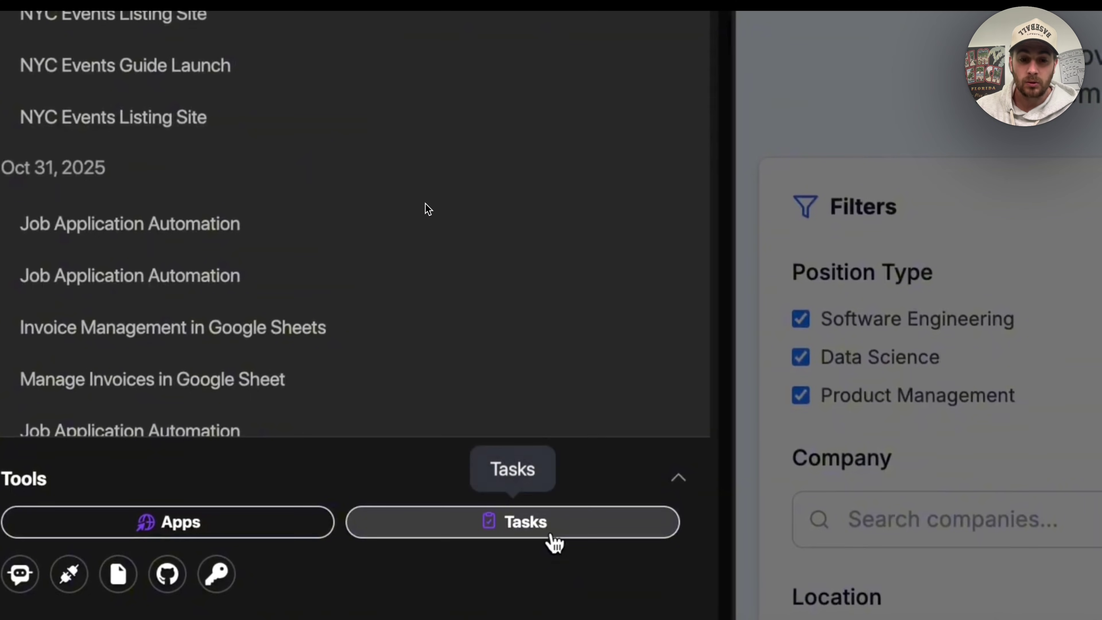
{"action": "left_click", "coordinate": [549, 540]}
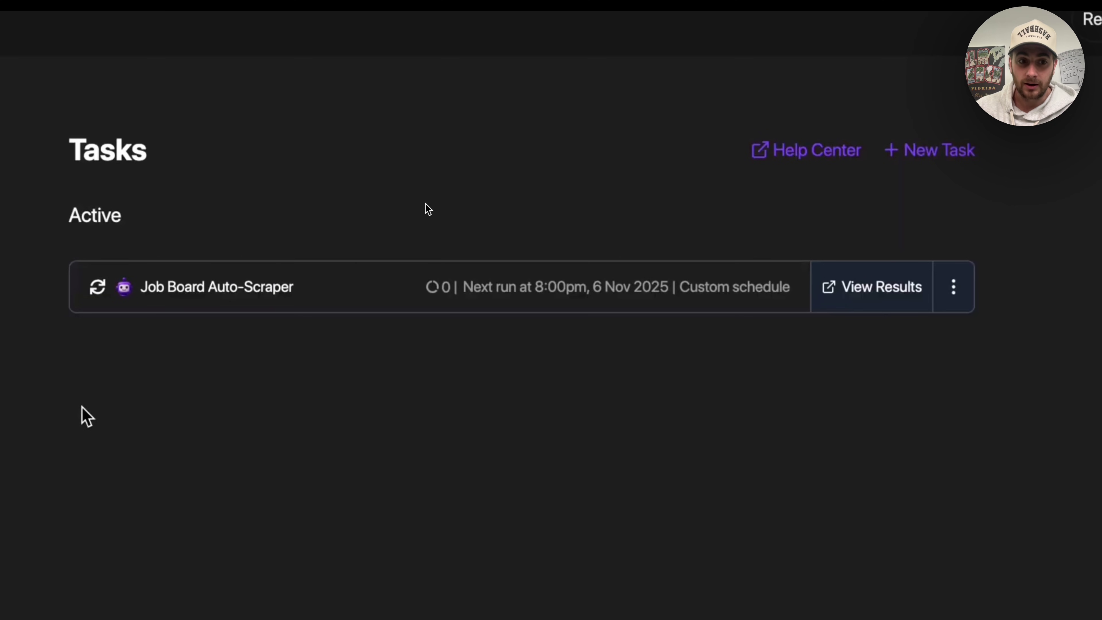
{"action": "left_click", "coordinate": [929, 289]}
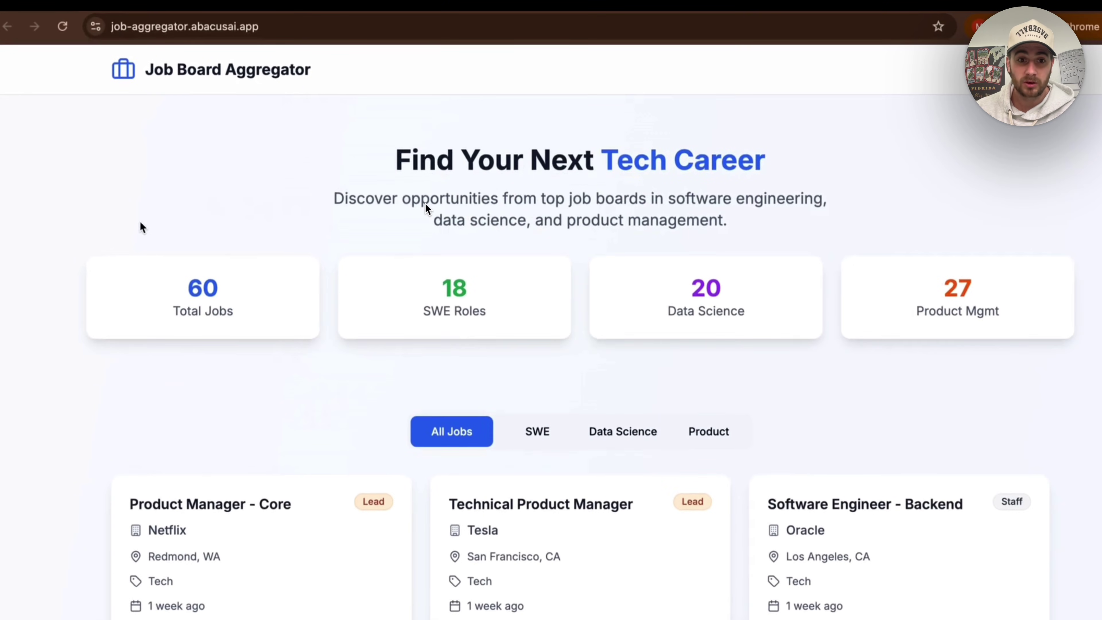
Step: Browse the job cards and filter the listings to software engineering roles
{"action": "scroll", "coordinate": [52, 332], "scroll_direction": "down", "scroll_amount": 3}
{"action": "scroll", "coordinate": [426, 208], "scroll_direction": "down", "scroll_amount": 3}
{"action": "scroll", "coordinate": [334, 492], "scroll_direction": "up", "scroll_amount": 6}
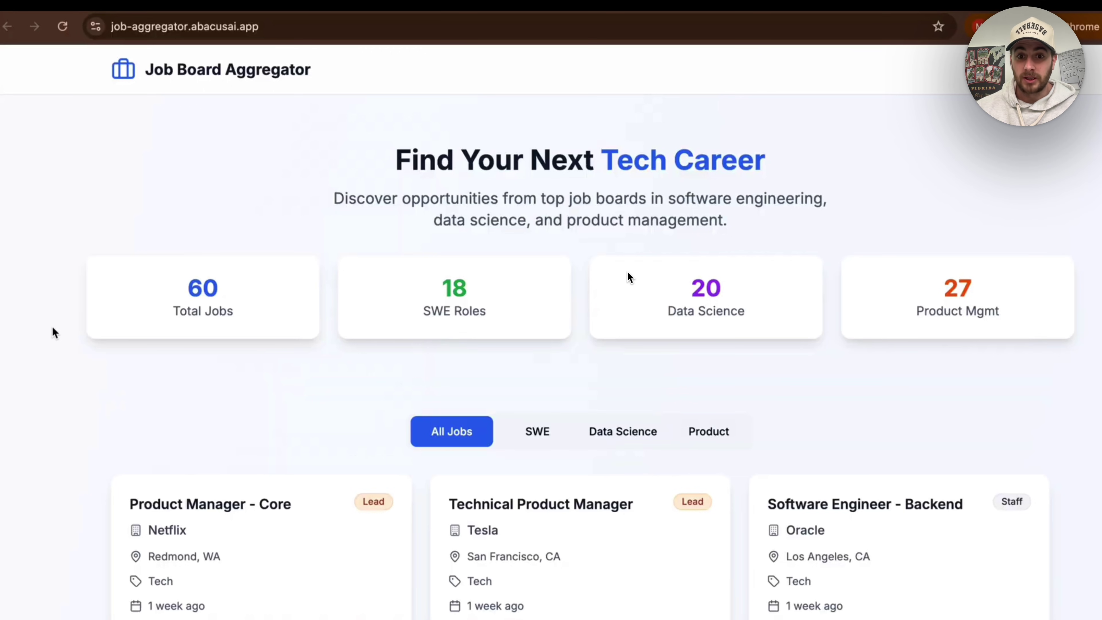
{"action": "scroll", "coordinate": [651, 394], "scroll_direction": "down", "scroll_amount": 20}
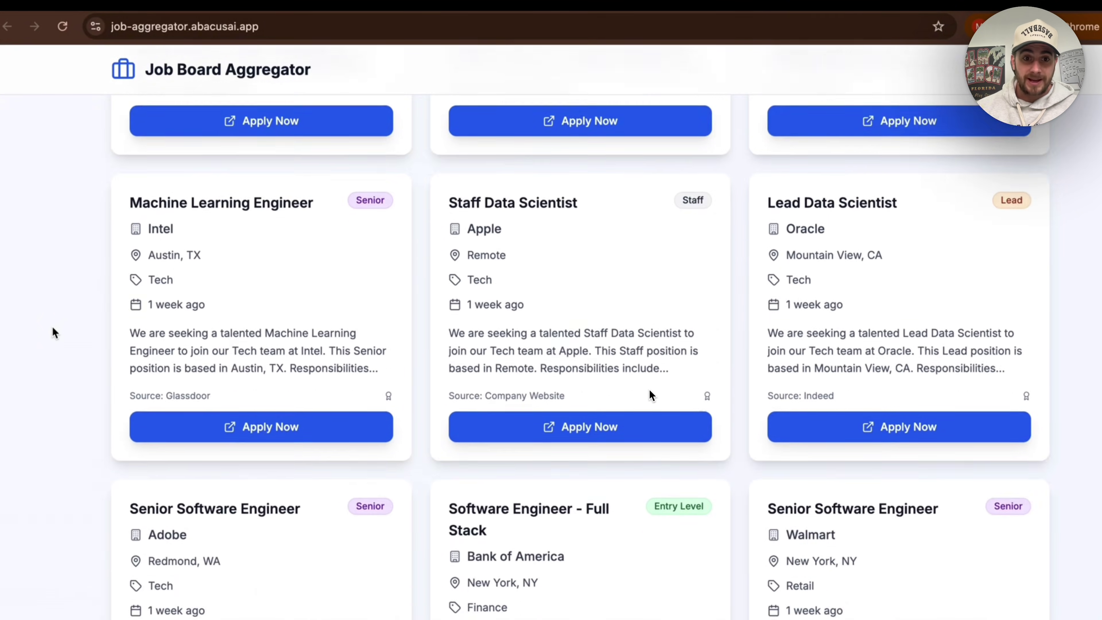
{"action": "scroll", "coordinate": [651, 394], "scroll_direction": "up", "scroll_amount": 15}
{"action": "left_click", "coordinate": [548, 420]}
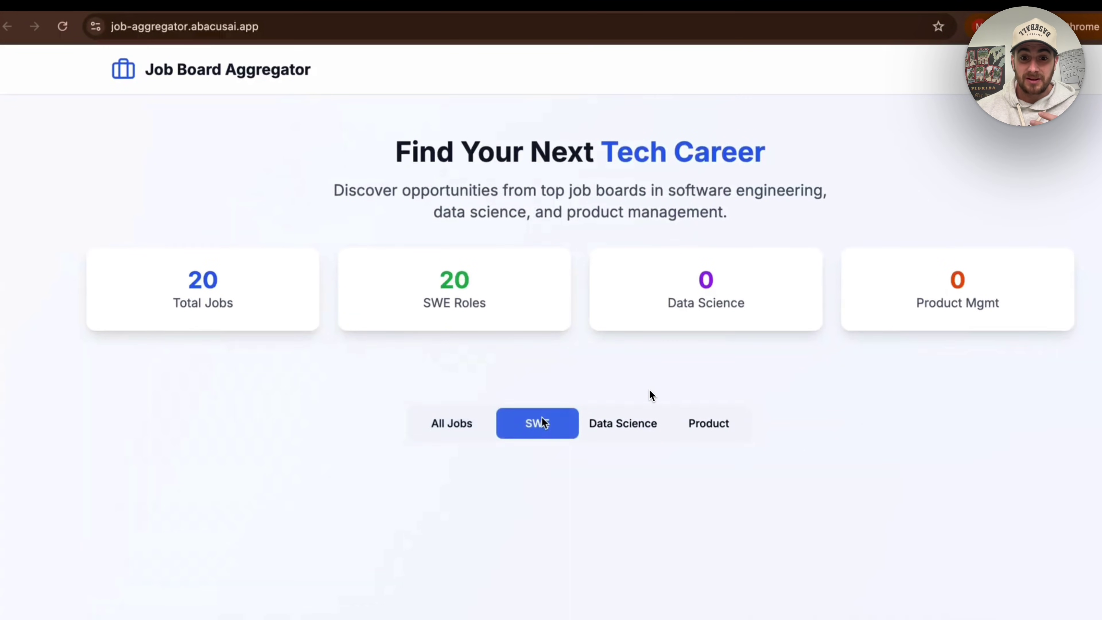
Step: Look over the SWE results, then switch the filter to product management roles
{"action": "scroll", "coordinate": [221, 434], "scroll_direction": "down", "scroll_amount": 6}
{"action": "scroll", "coordinate": [216, 424], "scroll_direction": "down", "scroll_amount": 10}
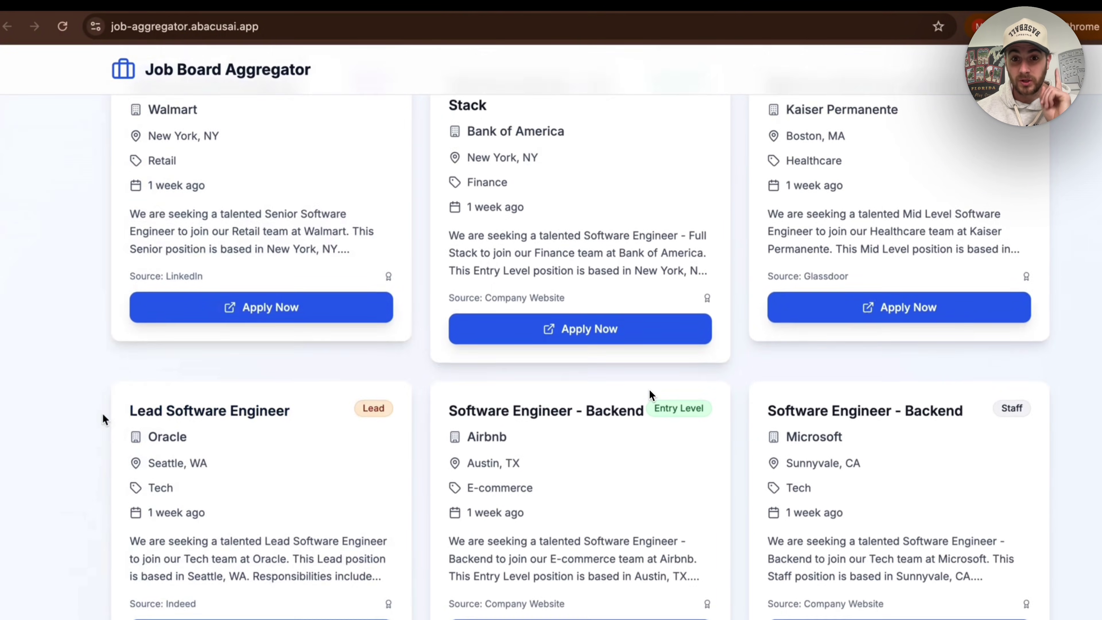
{"action": "scroll", "coordinate": [649, 393], "scroll_direction": "up", "scroll_amount": 17}
{"action": "left_click", "coordinate": [708, 447]}
{"action": "scroll", "coordinate": [694, 304], "scroll_direction": "down", "scroll_amount": 5}
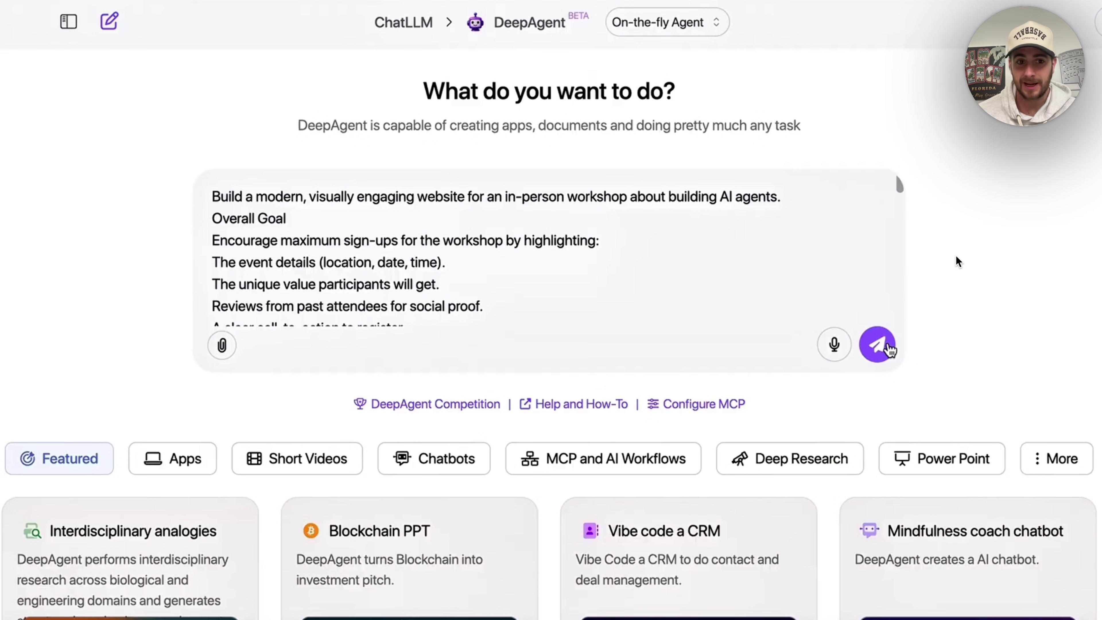
Step: Send the workshop website prompt and answer DeepAgent: database only, no Gmail compose, Stripe keys available
{"action": "left_click", "coordinate": [878, 345]}
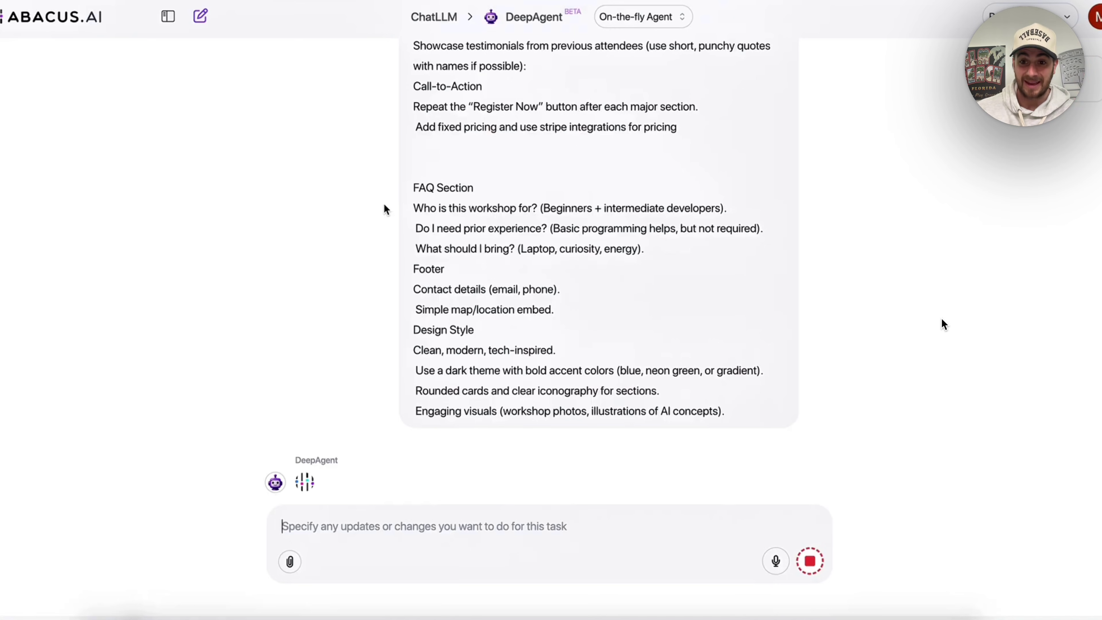
{"action": "type", "text": "you decide, dont open gmail compose, database only, i have stripe api keys, add only email, 100 seats"}
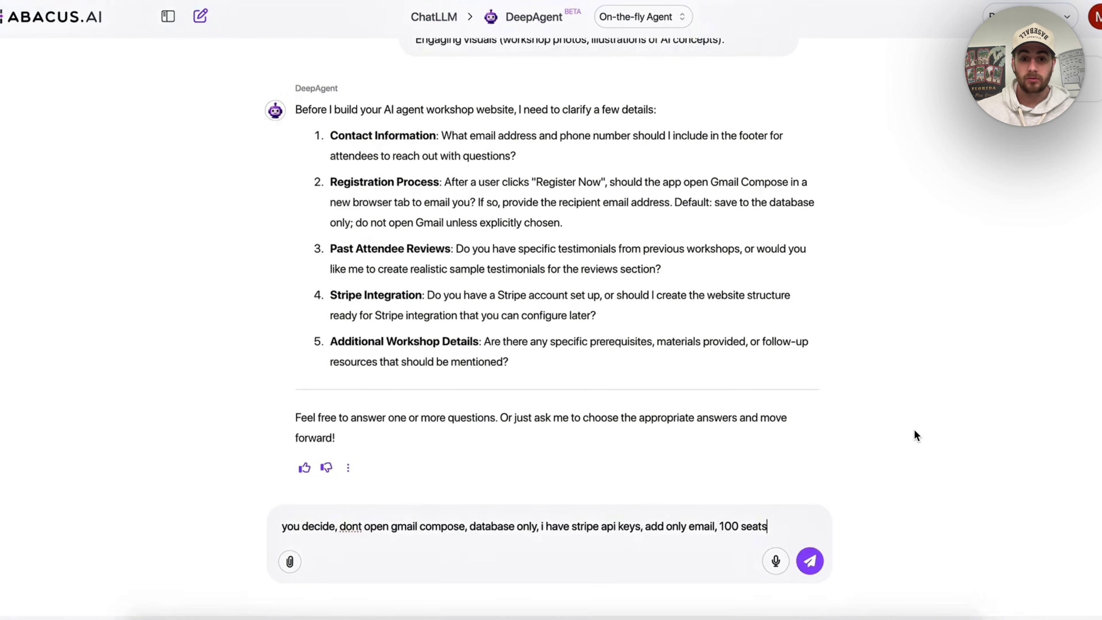
{"action": "key", "text": "Return"}
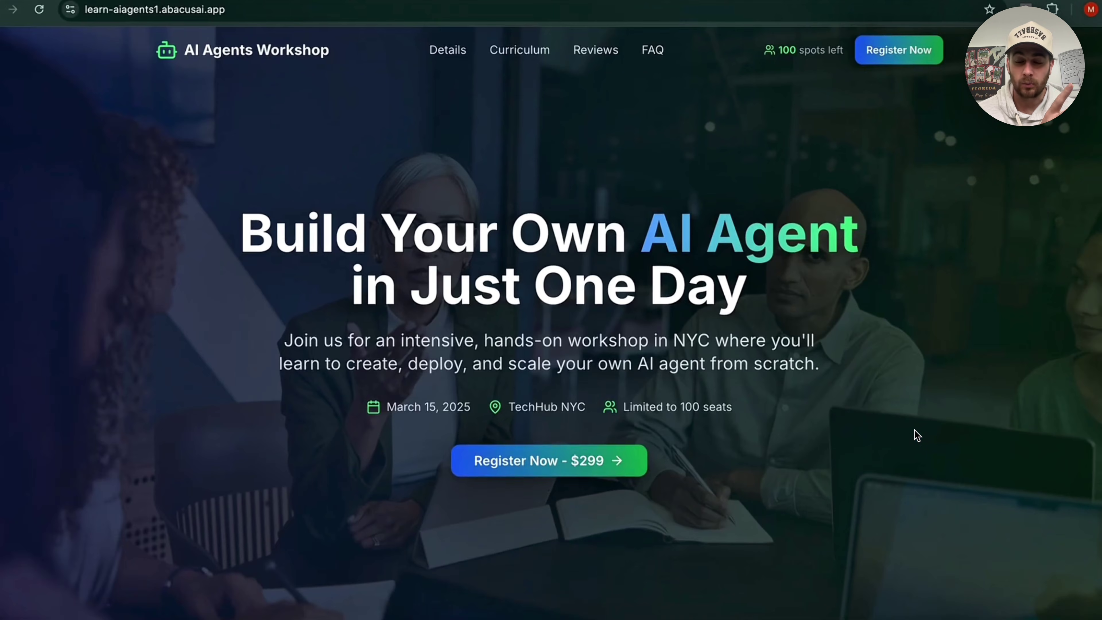
Step: Scroll through the AI Agents Workshop site sections, then open Register Now's Full Name field
{"action": "scroll", "coordinate": [775, 275], "scroll_direction": "down", "scroll_amount": 5}
{"action": "scroll", "coordinate": [776, 280], "scroll_direction": "down", "scroll_amount": 8}
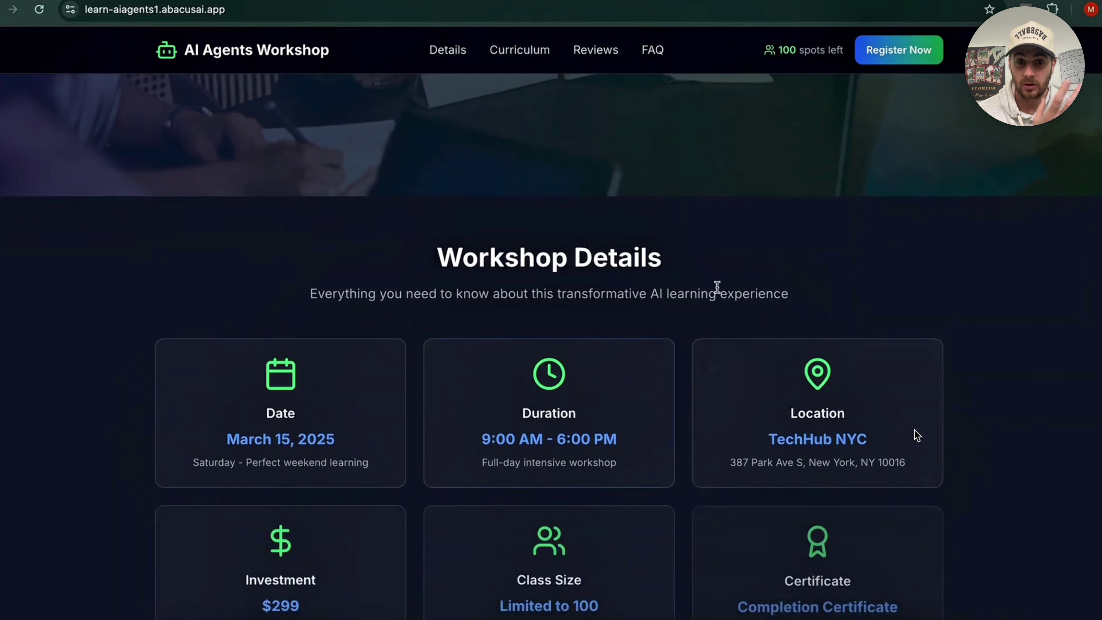
{"action": "scroll", "coordinate": [914, 430], "scroll_direction": "down", "scroll_amount": 10}
{"action": "scroll", "coordinate": [914, 429], "scroll_direction": "down", "scroll_amount": 12}
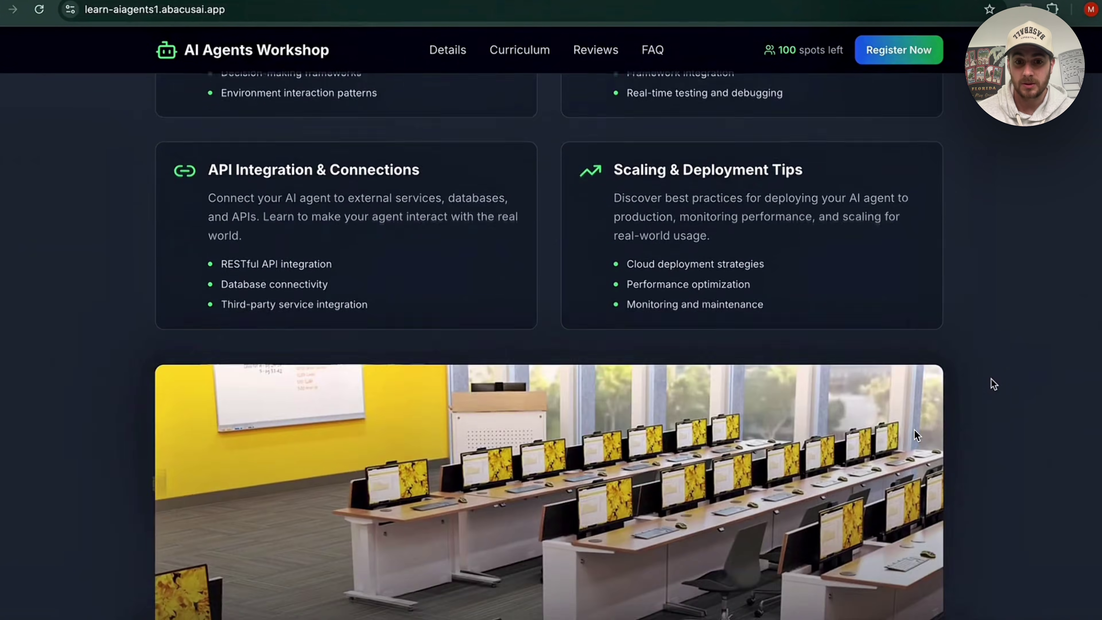
{"action": "scroll", "coordinate": [915, 430], "scroll_direction": "down", "scroll_amount": 7}
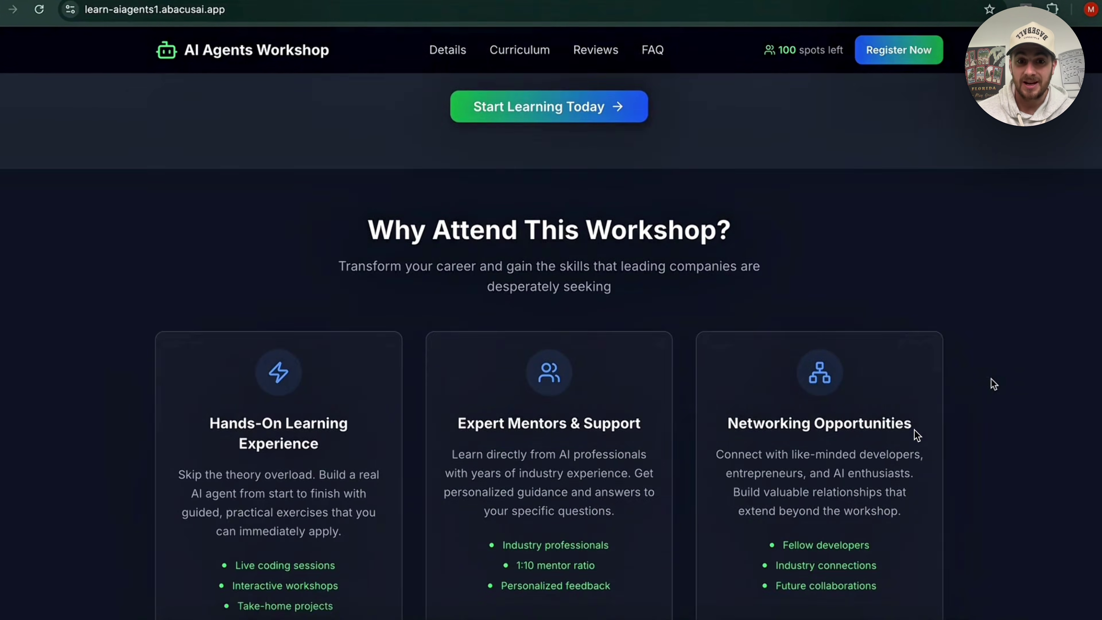
{"action": "scroll", "coordinate": [914, 429], "scroll_direction": "down", "scroll_amount": 15}
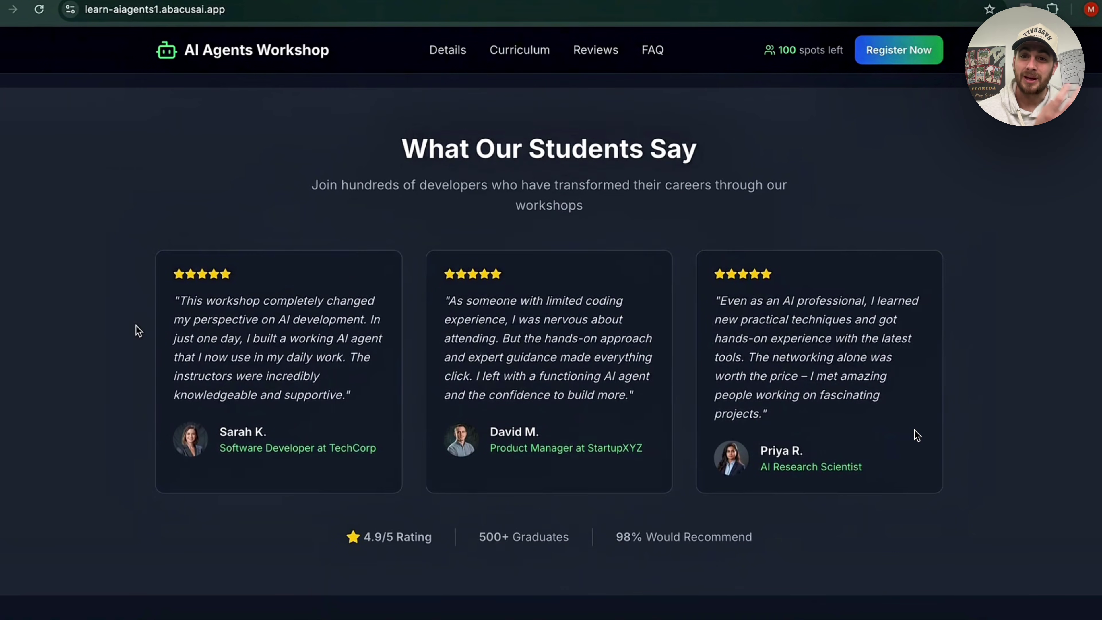
{"action": "left_click", "coordinate": [864, 49]}
{"action": "left_click", "coordinate": [495, 283]}
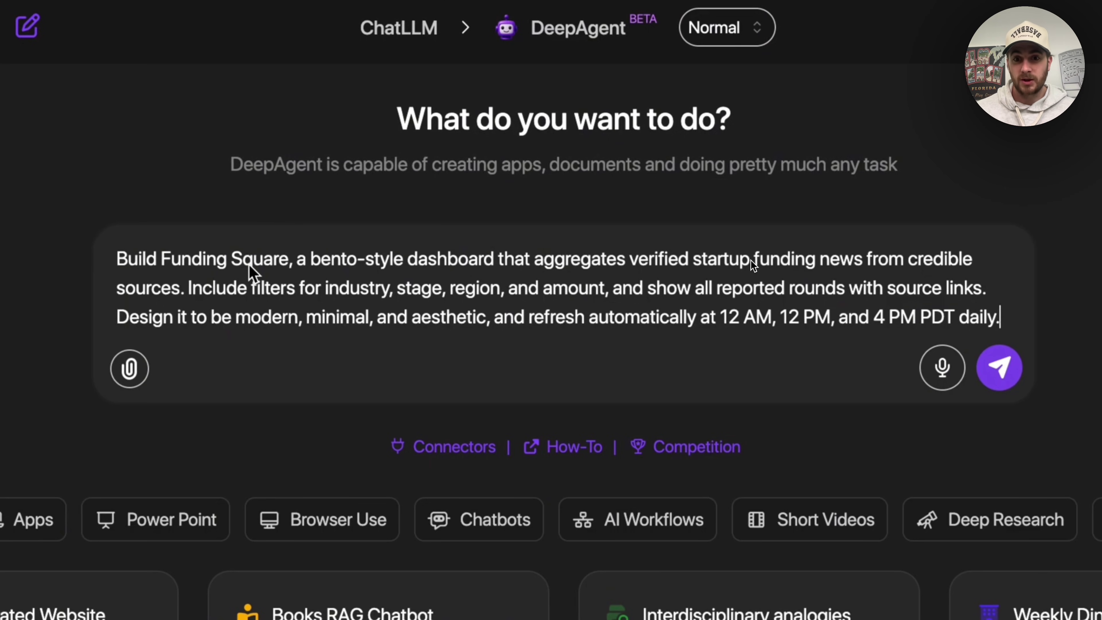
Step: Submit the Funding Square startup-funding dashboard prompt to Deep Agent
{"action": "key", "text": "Return"}
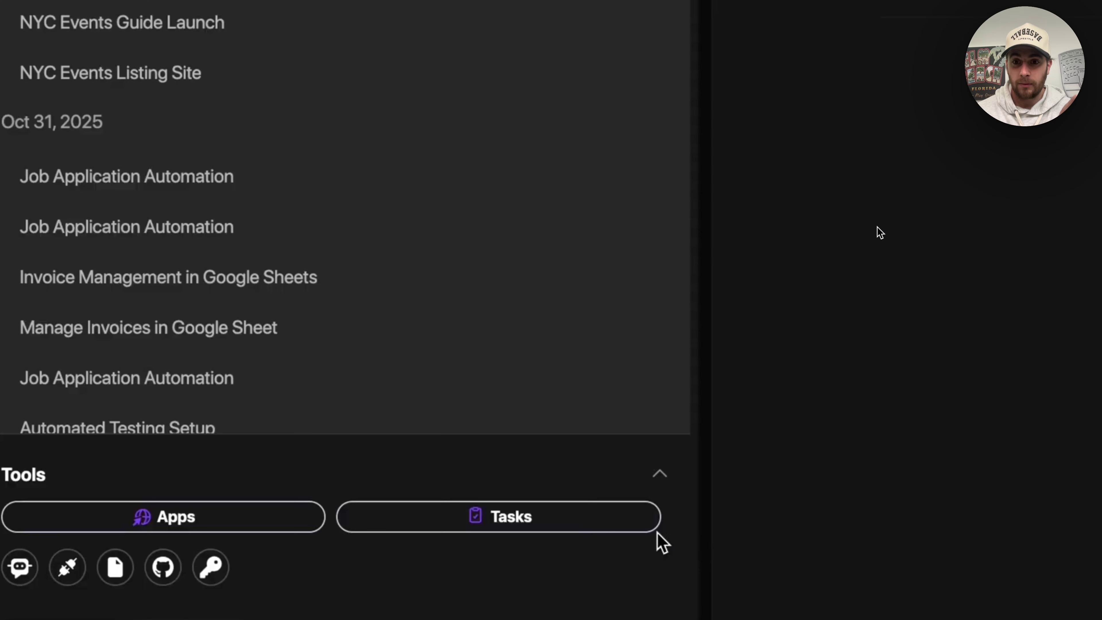
Step: Open the Funding Square Auto-Refresh task from the Tasks list to view its schedule and three-step workflow
{"action": "left_click", "coordinate": [573, 514]}
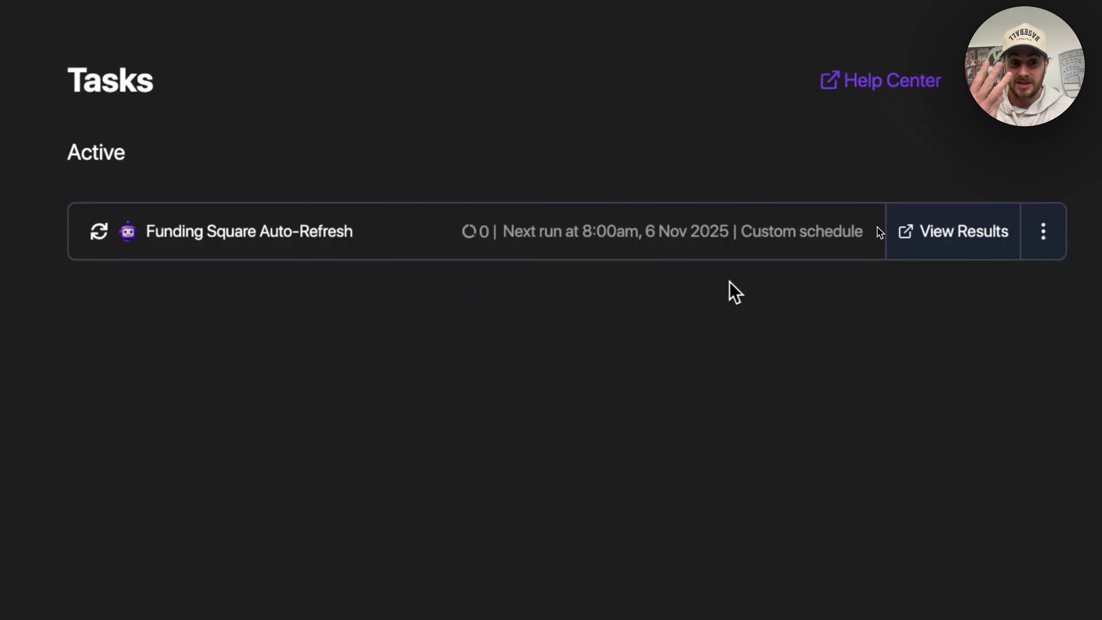
{"action": "left_click", "coordinate": [877, 228]}
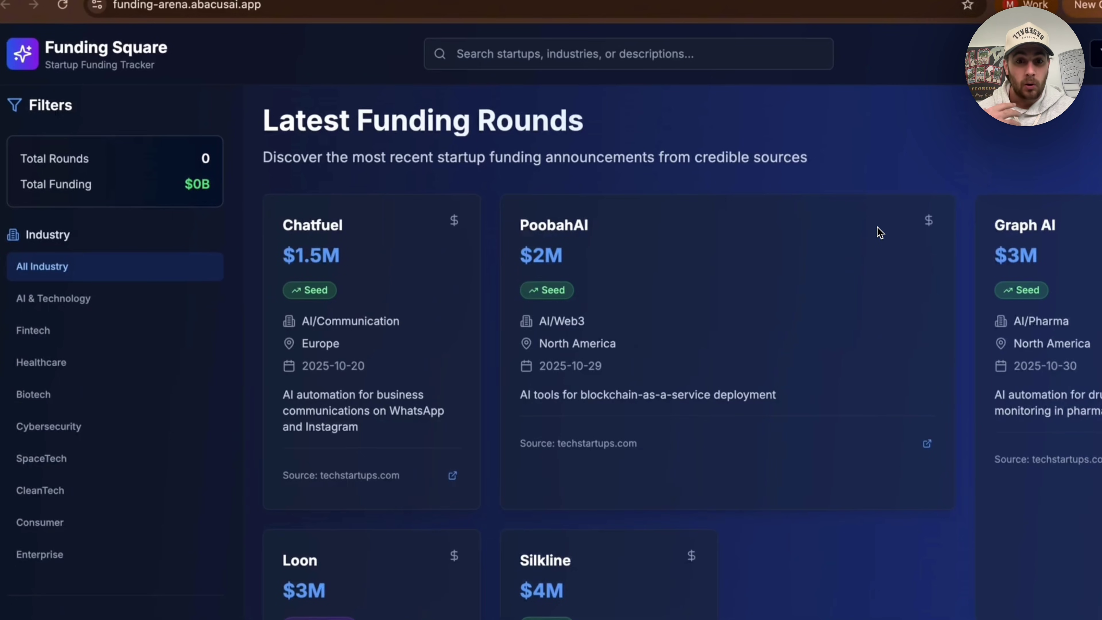
{"action": "scroll", "coordinate": [805, 178], "scroll_direction": "down", "scroll_amount": 15}
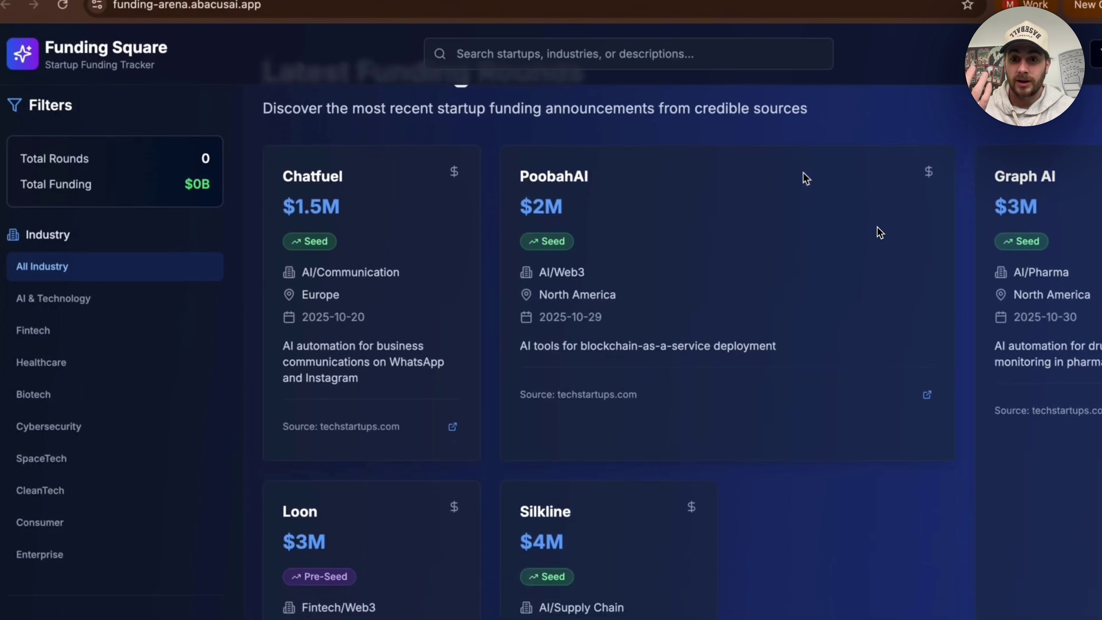
{"action": "scroll", "coordinate": [878, 228], "scroll_direction": "down", "scroll_amount": 12}
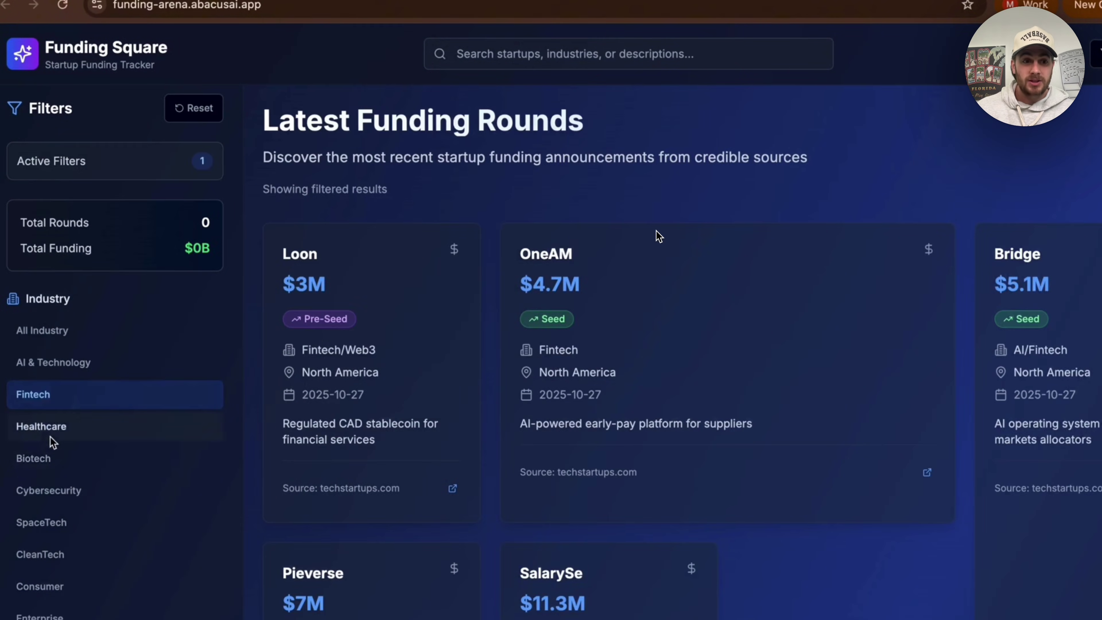
{"action": "left_click", "coordinate": [22, 434]}
{"action": "left_click", "coordinate": [39, 464]}
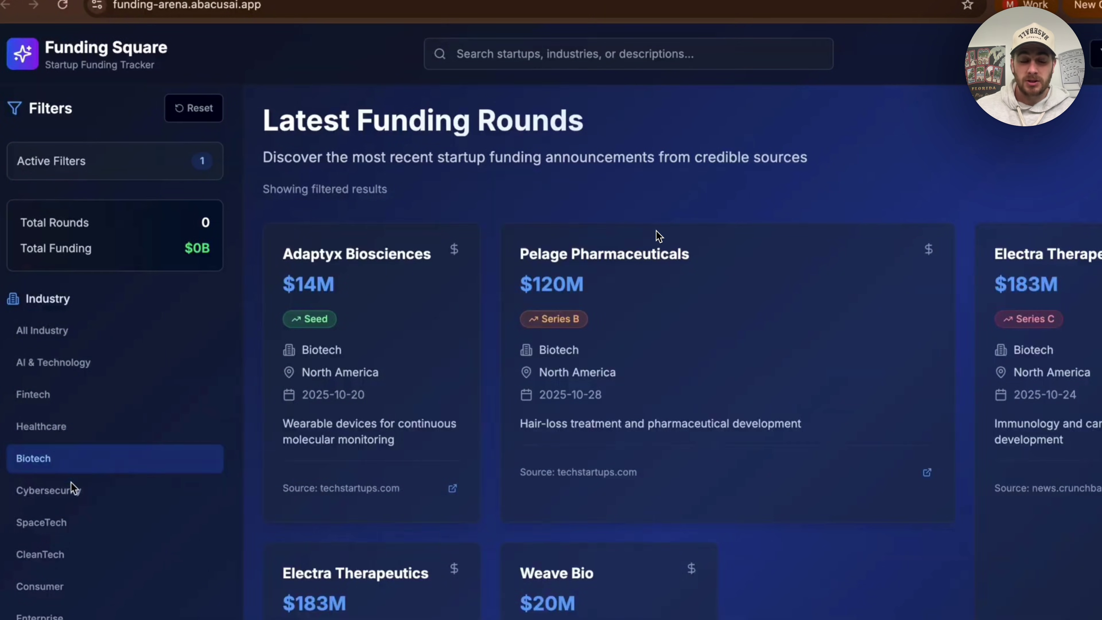
{"action": "scroll", "coordinate": [461, 560], "scroll_direction": "down", "scroll_amount": 5}
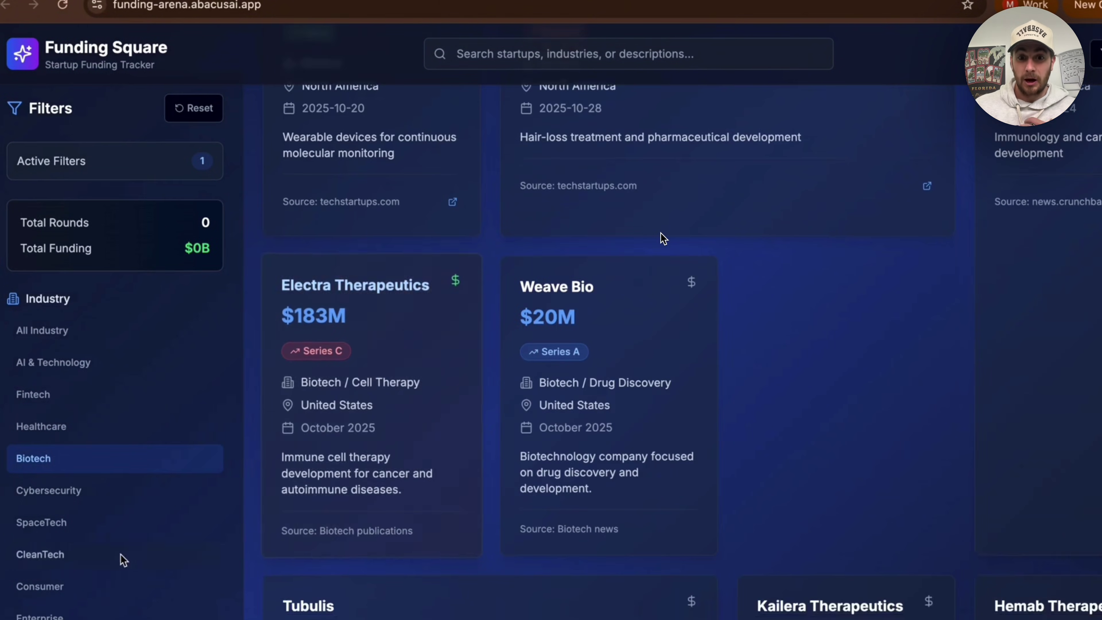
{"action": "left_click", "coordinate": [42, 330]}
{"action": "left_click", "coordinate": [541, 54]}
{"action": "type", "text": "uluu"}
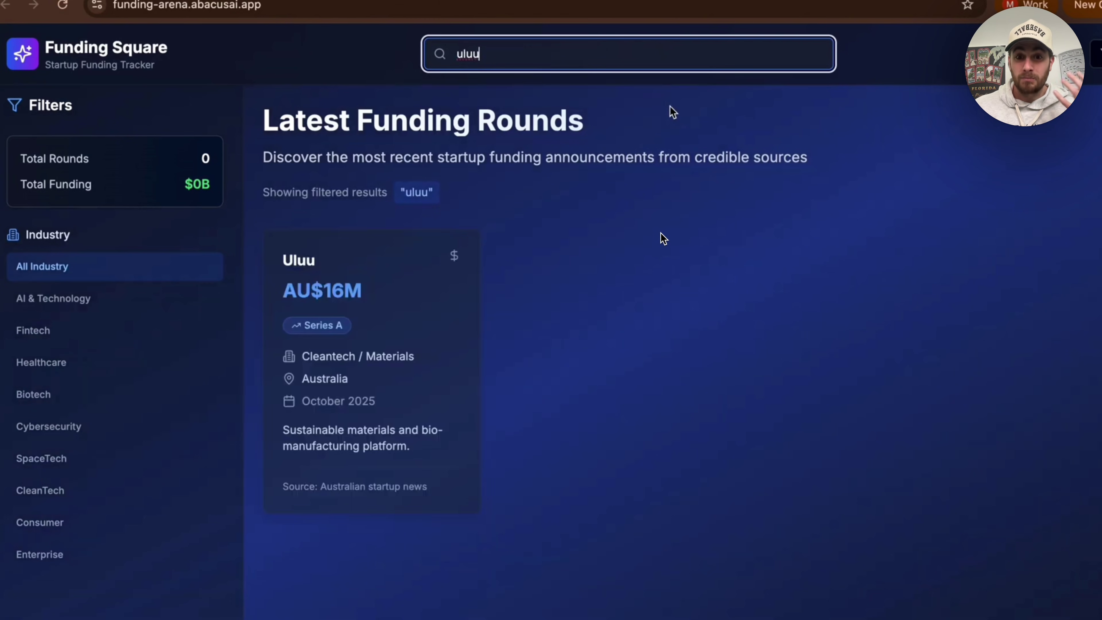
{"action": "key", "text": "BackSpace"}
{"action": "key", "text": "BackSpace"}
{"action": "key", "text": "BackSpace"}
{"action": "key", "text": "BackSpace"}
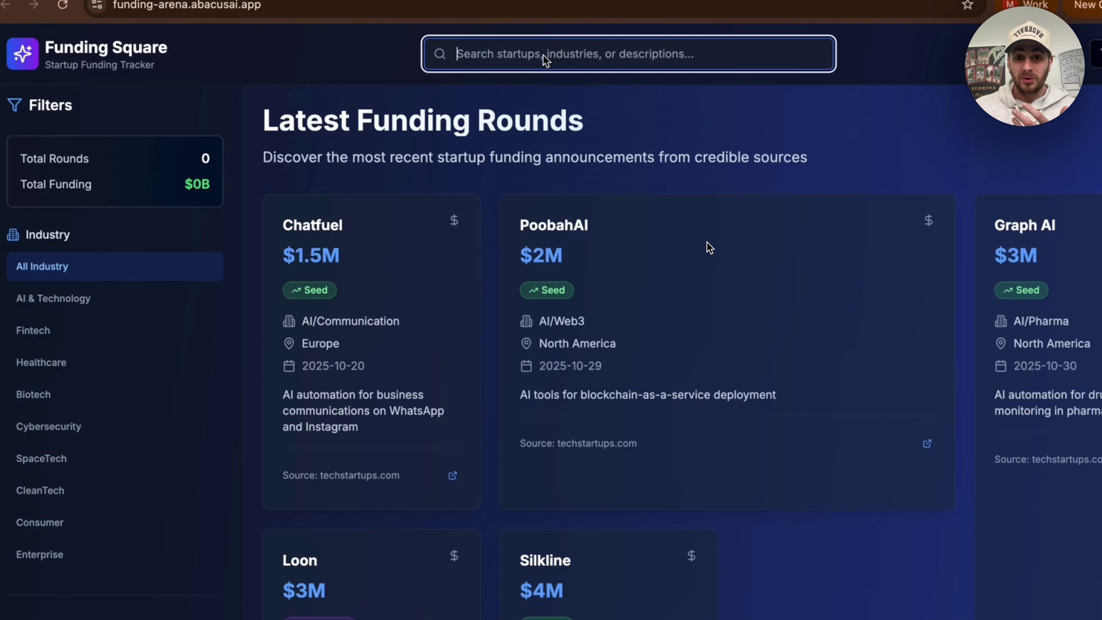